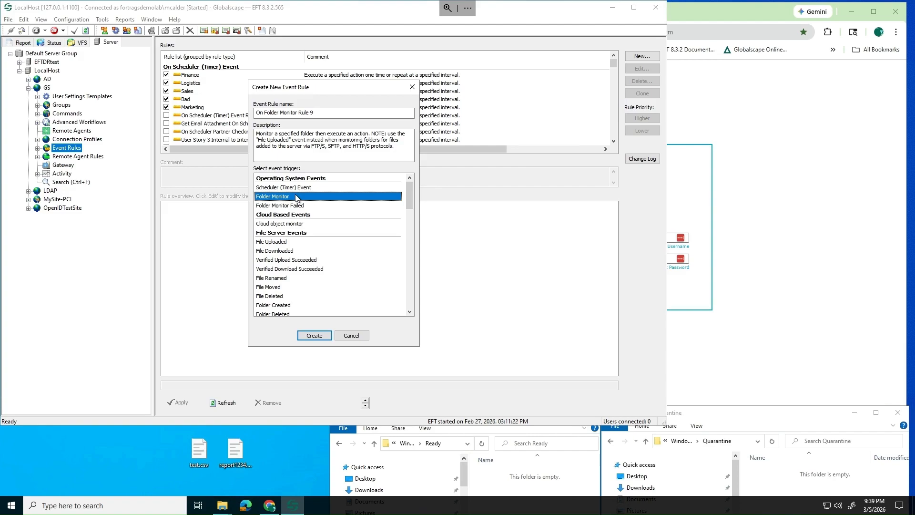
Compare the File Uploaded, File Downloaded and Folder Monitor Failed triggers
left_click(285, 243)
left_click(286, 249)
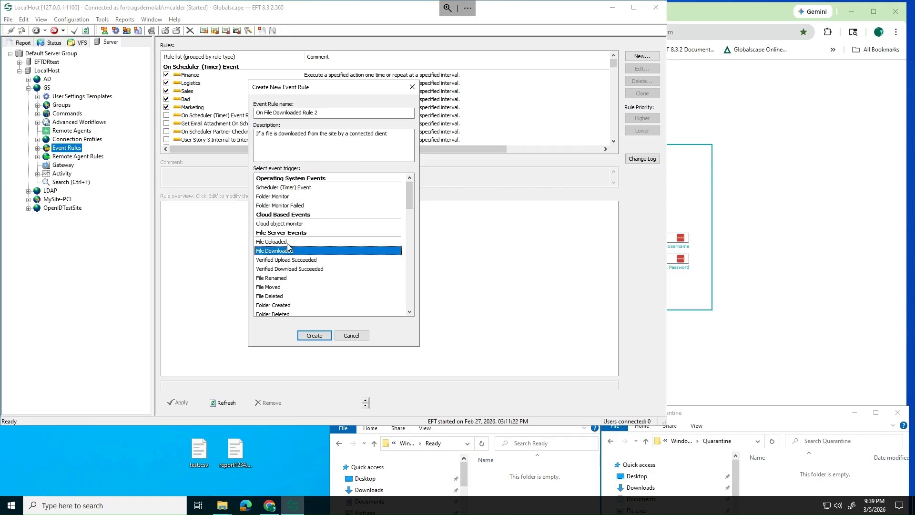
left_click(287, 243)
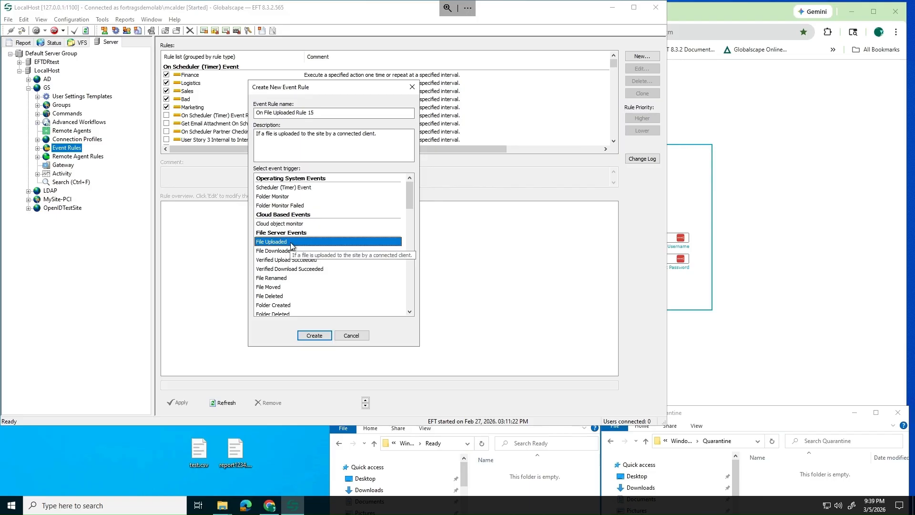
left_click(285, 205)
left_click(284, 188)
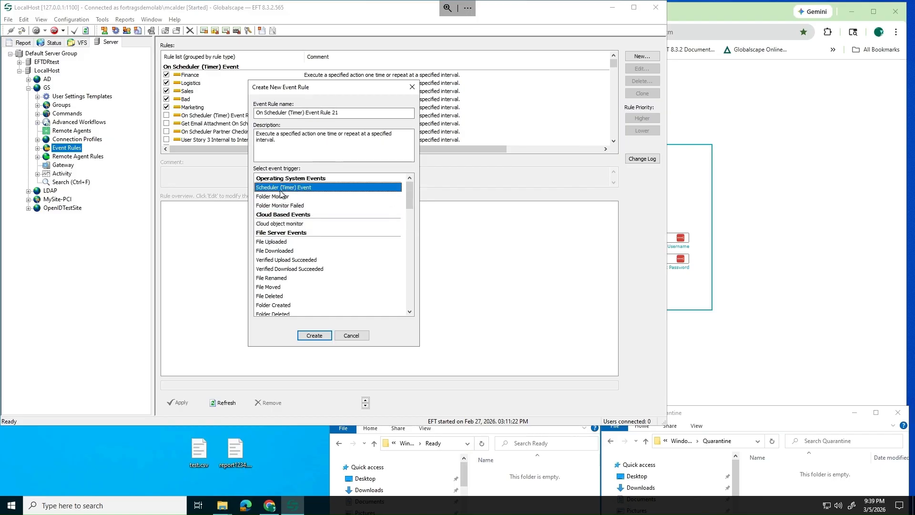
left_click(270, 242)
left_click(269, 252)
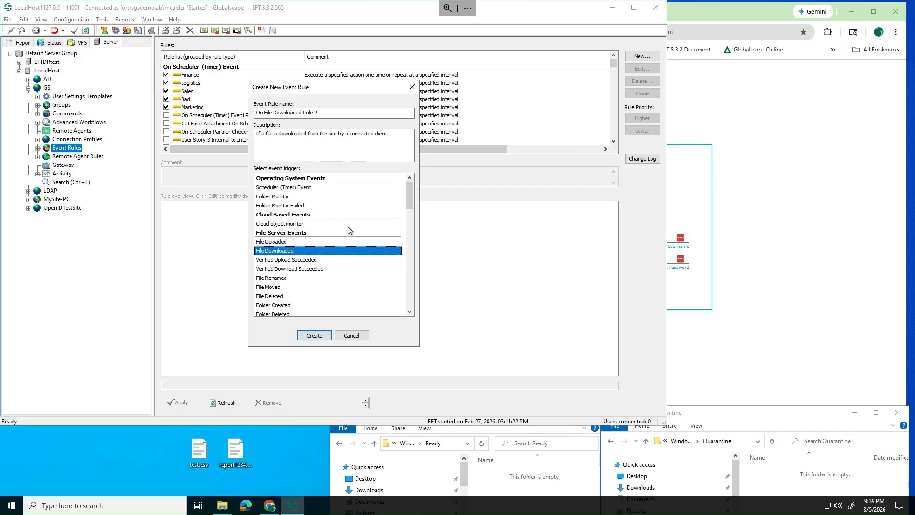
Look at the User Login Failed and User Quota Exceeded triggers, then cancel the new rule
scroll(347, 233, "down", 1)
scroll(347, 232, "down", 12)
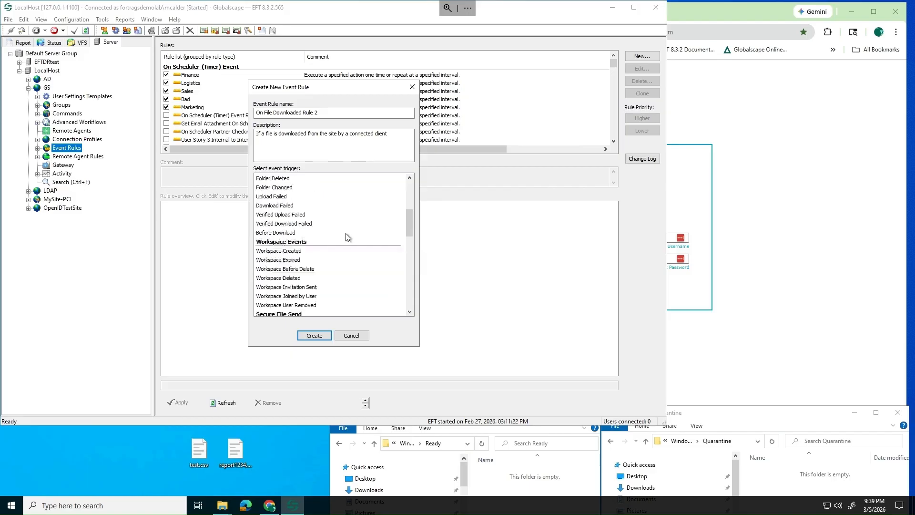
scroll(346, 238, "down", 2)
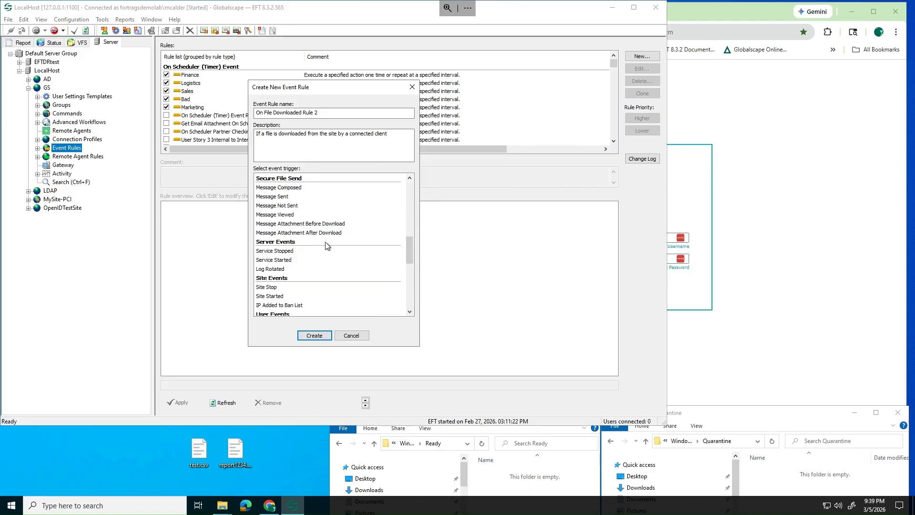
scroll(285, 263, "down", 4)
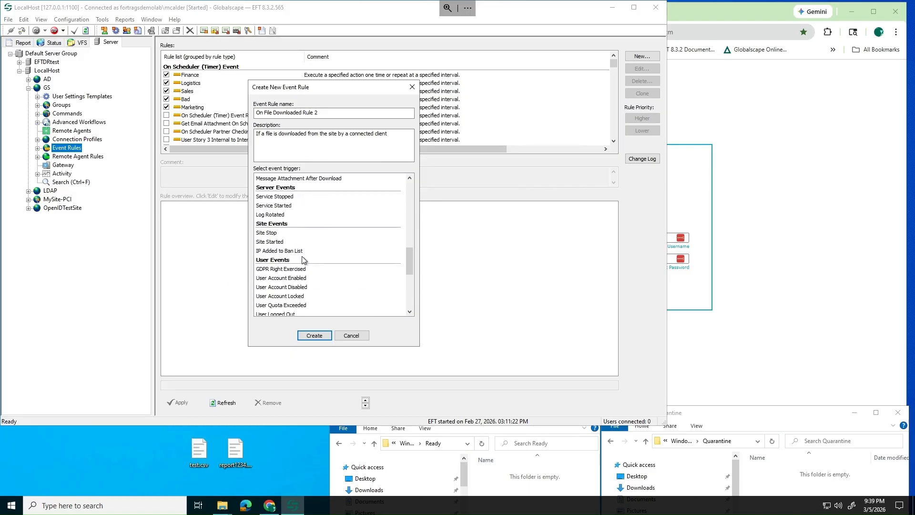
left_click(284, 278)
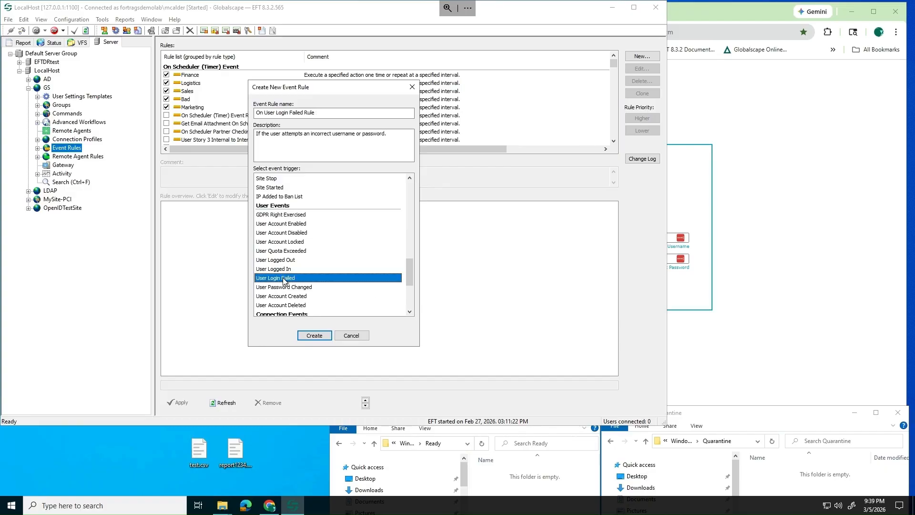
left_click(295, 251)
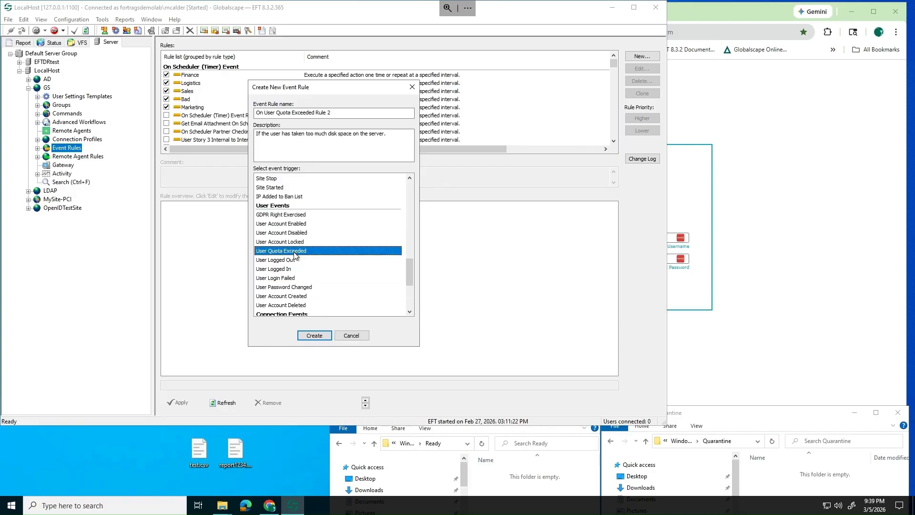
left_click(350, 336)
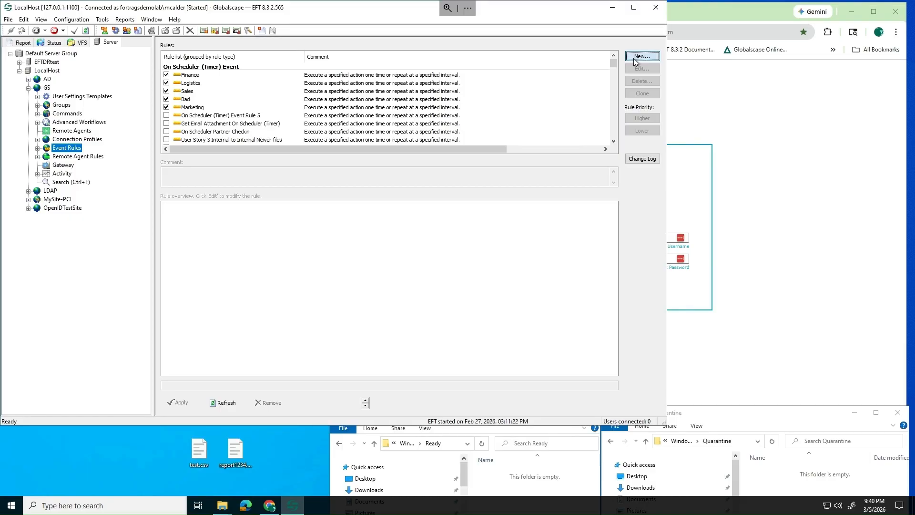
Open the Create New Event Rule dialog with New... beside the Rules list
left_click(634, 58)
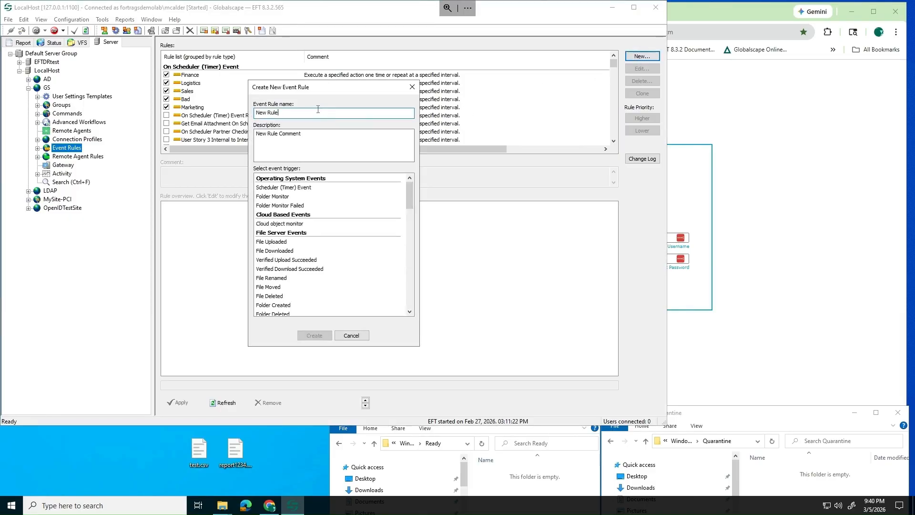
Create a File Uploaded rule named 'Inbound File uploaded Test'
type("Inbound File uploa")
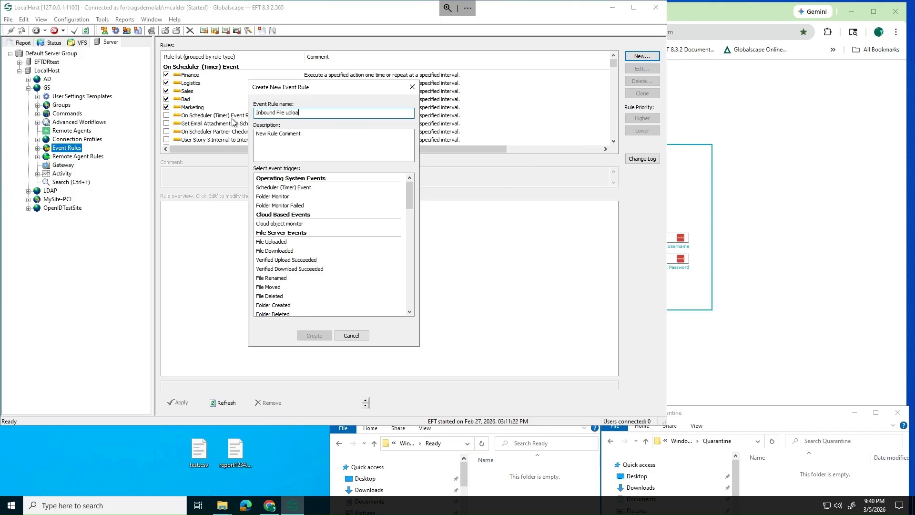
type("ded Test")
left_click(288, 242)
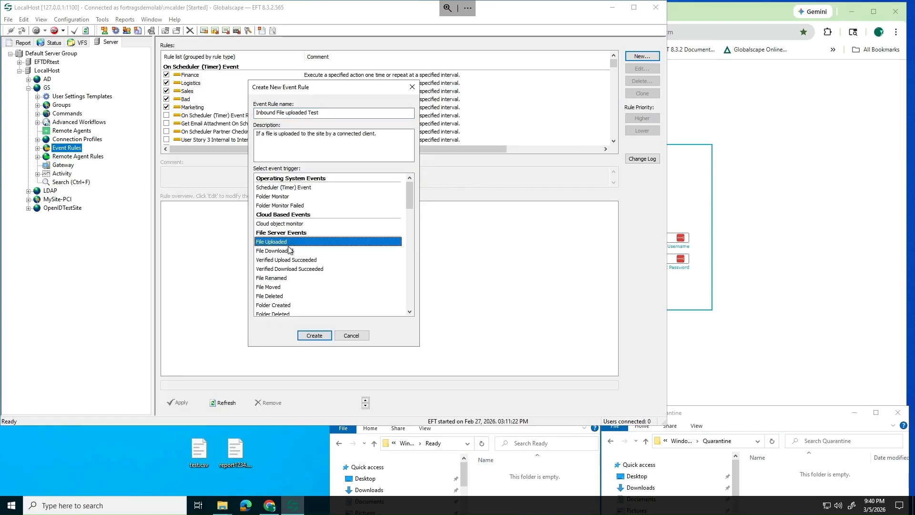
left_click(315, 336)
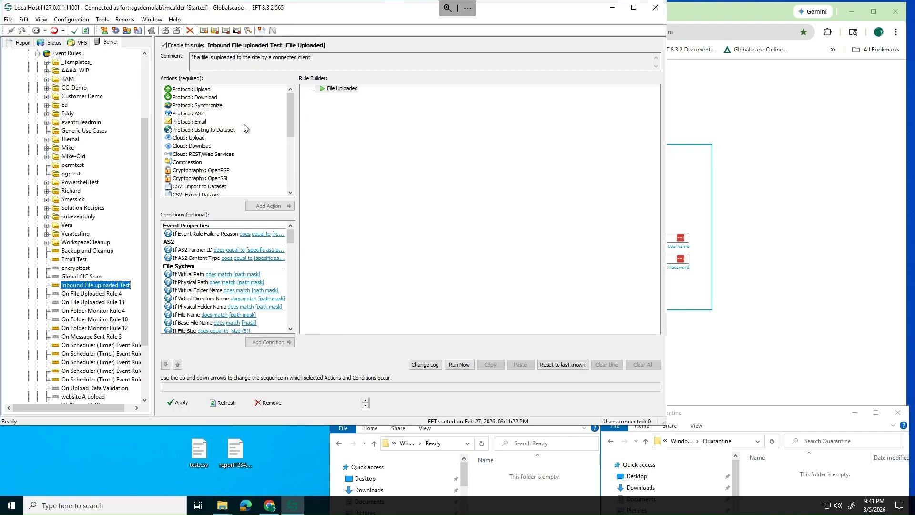
Add a send-email action under File Uploaded, addressed to the helpdesk email address
left_click(202, 125)
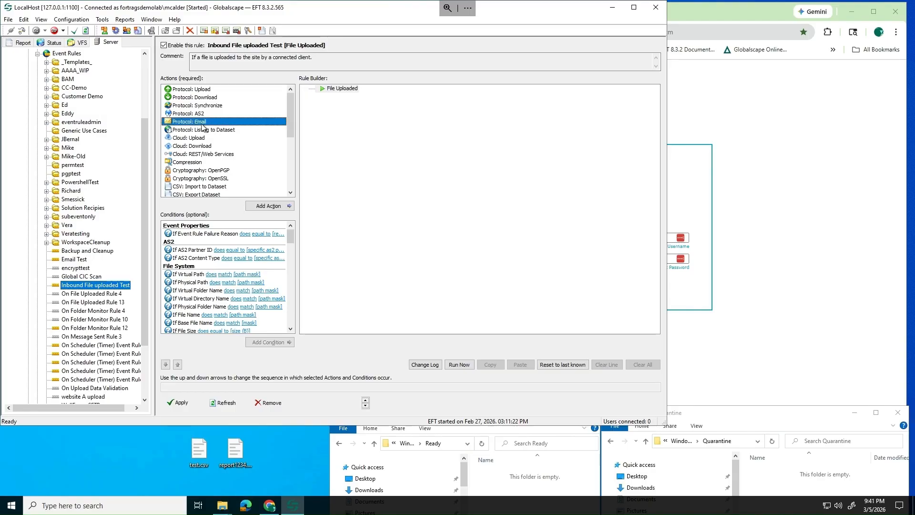
double_click(203, 122)
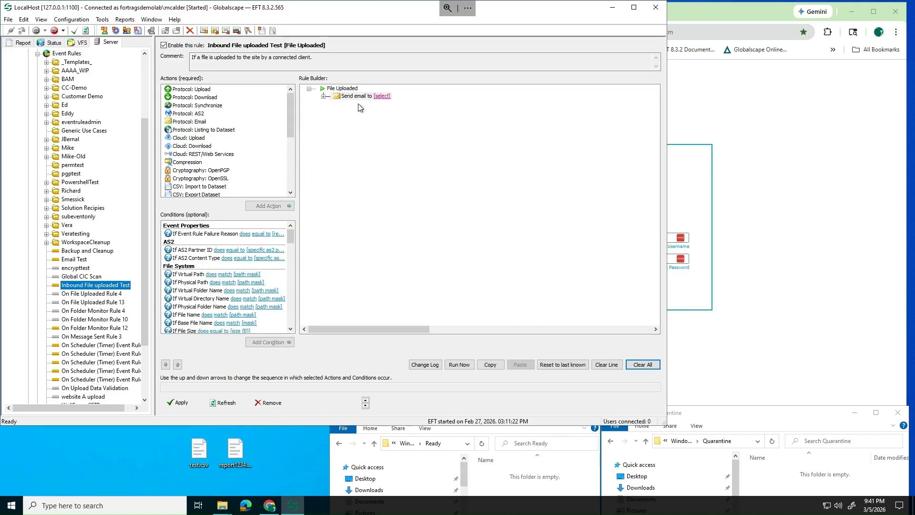
left_click(376, 98)
left_click(381, 96)
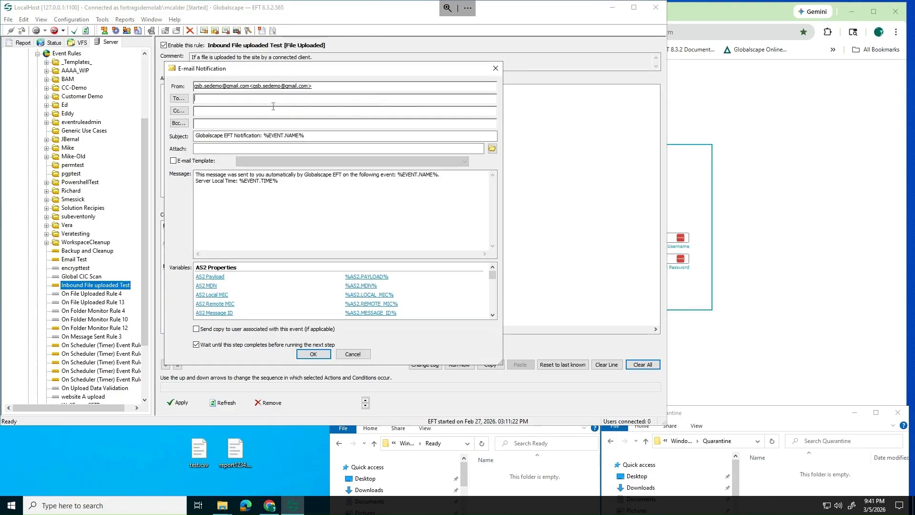
Append the File Name and File Size variables to the email message and confirm
left_click(221, 213)
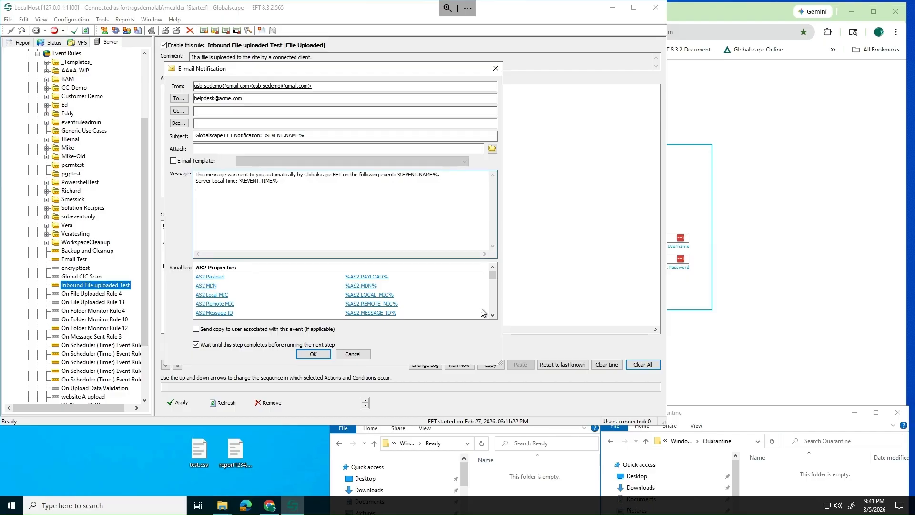
left_click(492, 315)
left_click(492, 315)
left_click(492, 315)
left_click(493, 315)
left_click(492, 315)
left_click(492, 315)
left_click(492, 315)
left_click(492, 315)
left_click(492, 315)
left_click(492, 315)
left_click(492, 315)
left_click(492, 315)
left_click(492, 315)
left_click(492, 315)
left_click(492, 315)
left_click(492, 315)
left_click(492, 315)
left_click(492, 315)
left_click(492, 315)
left_click(493, 315)
left_click(492, 315)
left_click(493, 315)
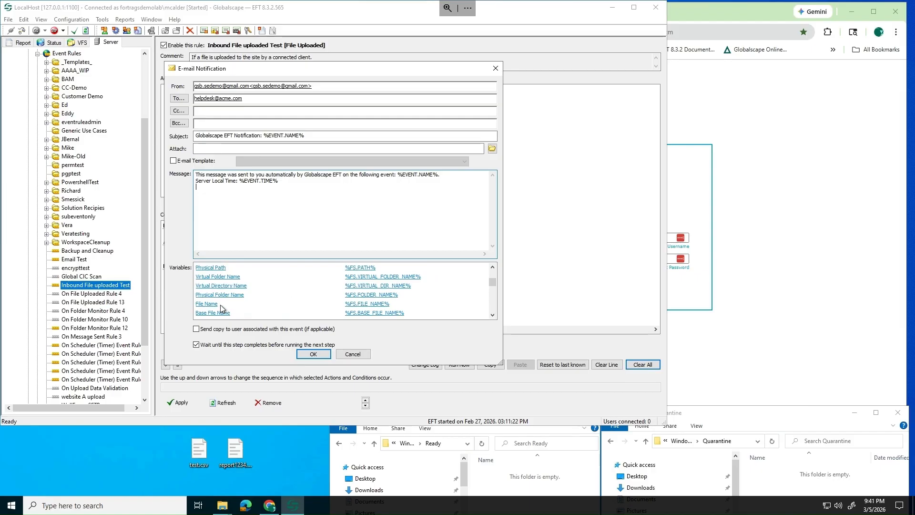
double_click(221, 304)
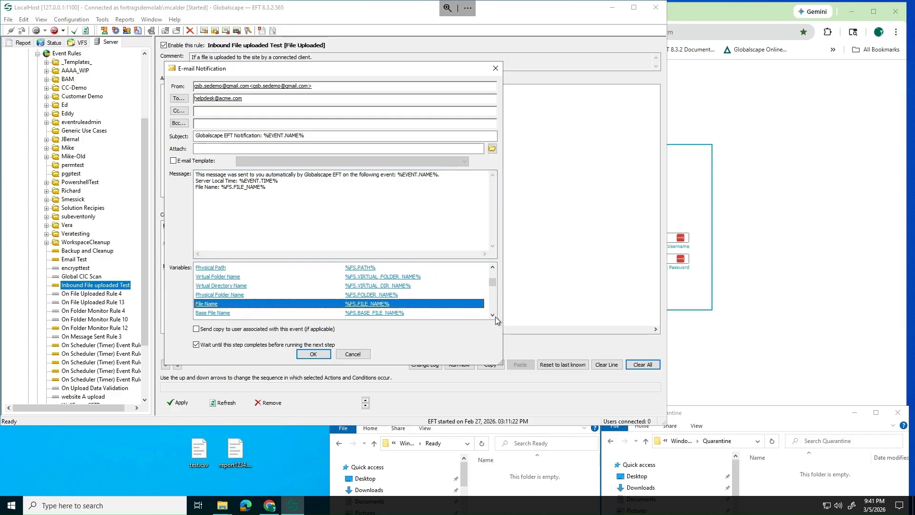
left_click(496, 316)
left_click(495, 316)
double_click(212, 313)
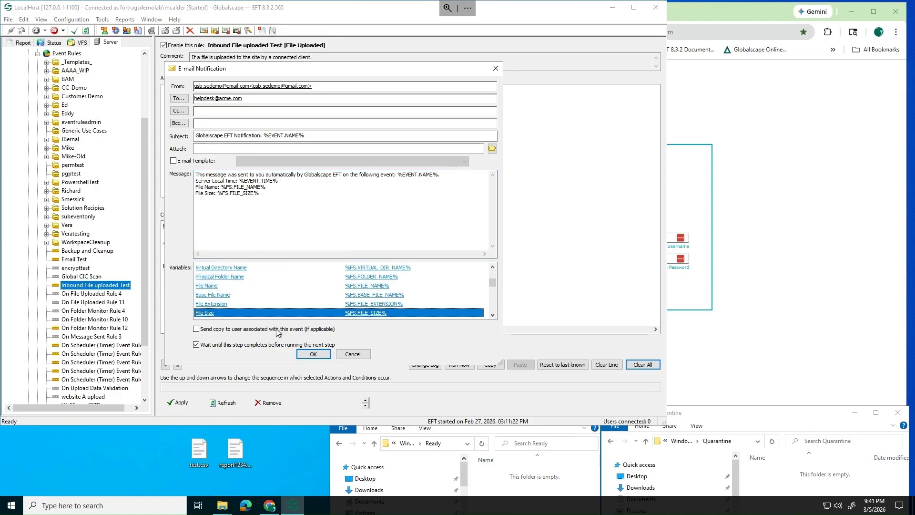
left_click(313, 353)
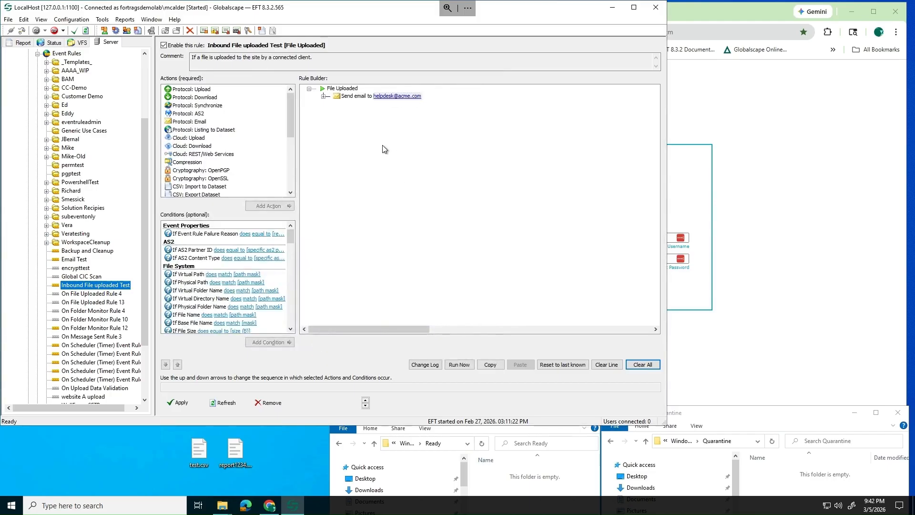
left_click(352, 95)
left_click(342, 88)
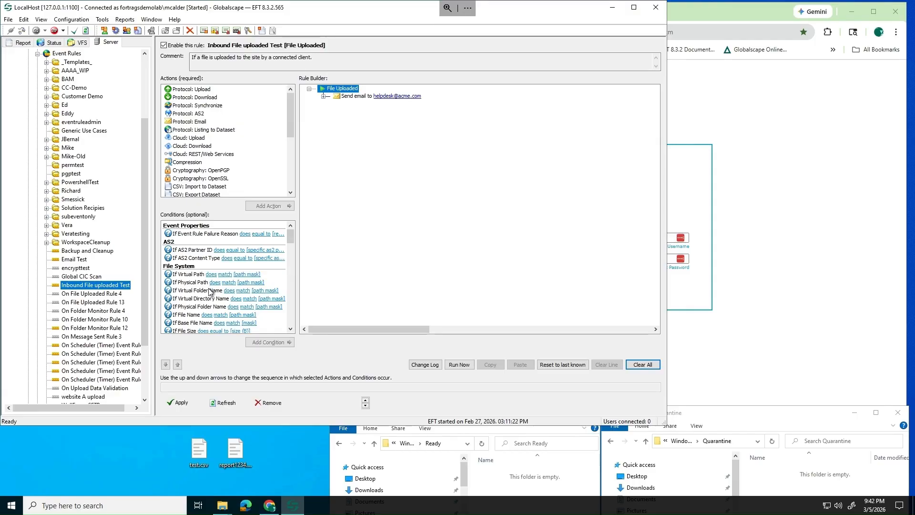
Add an If File Name condition under File Uploaded with the *.csv mask
left_click(192, 316)
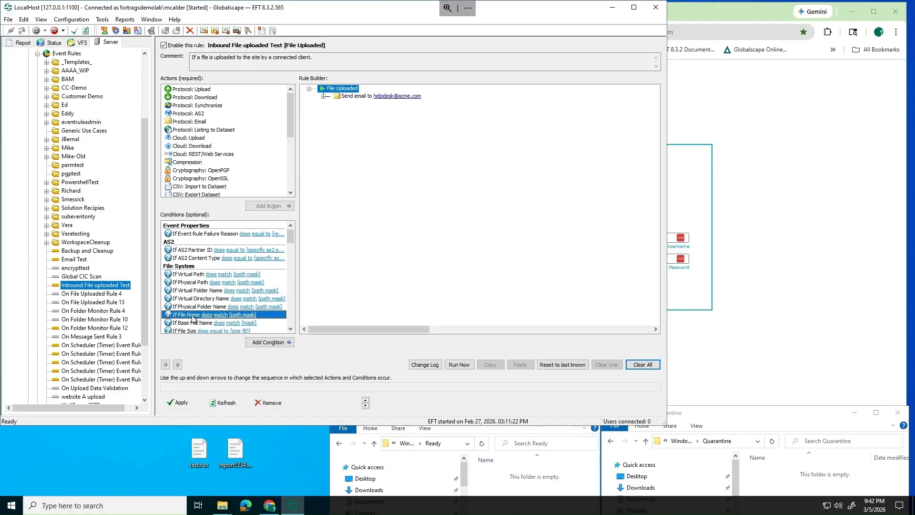
double_click(194, 317)
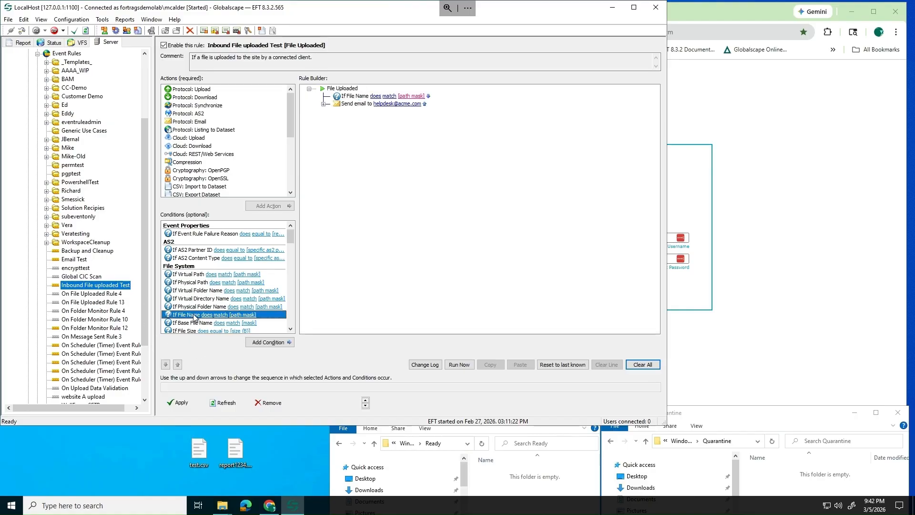
left_click(411, 96)
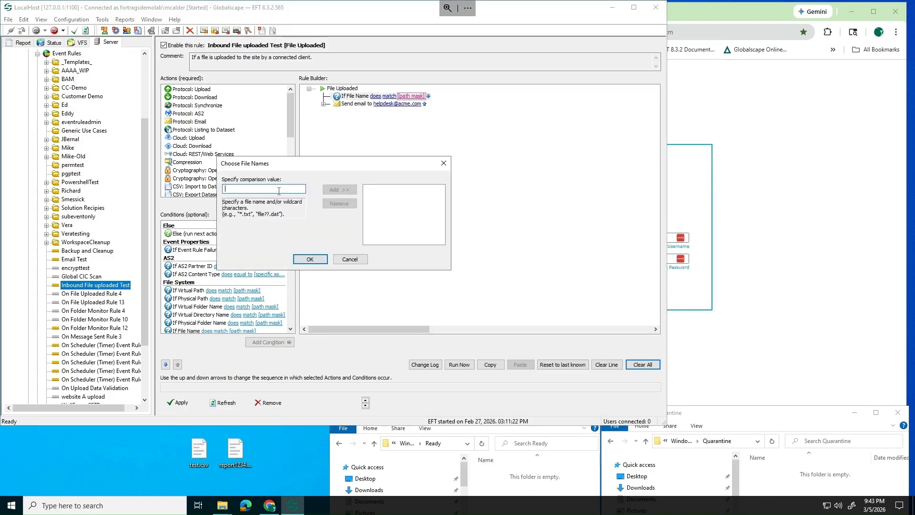
type("*.csv")
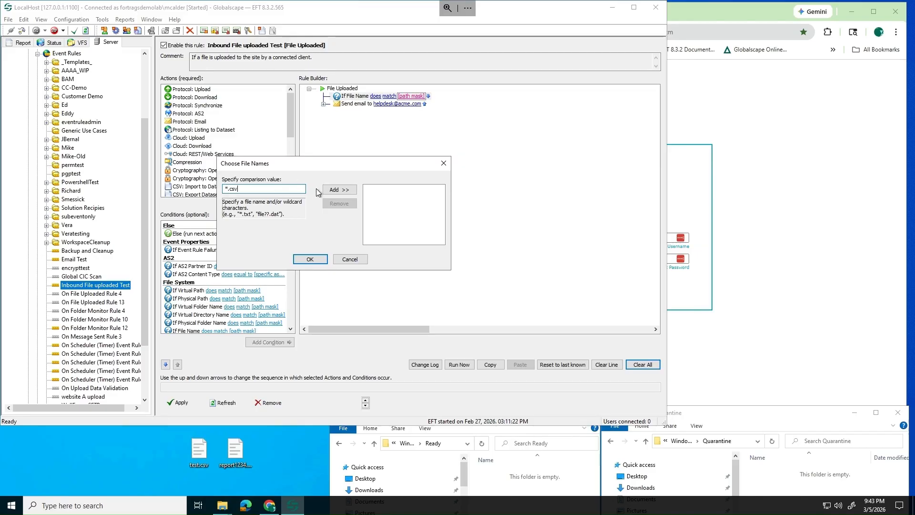
left_click(333, 189)
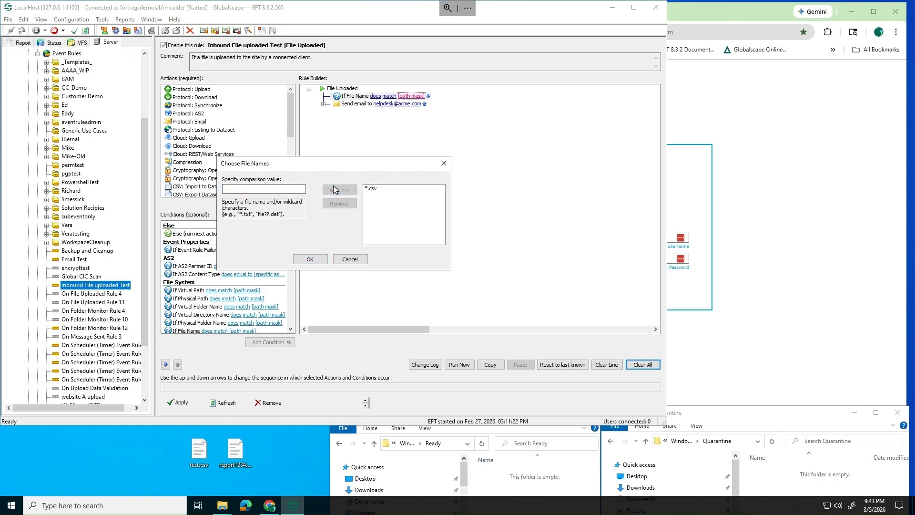
left_click(318, 260)
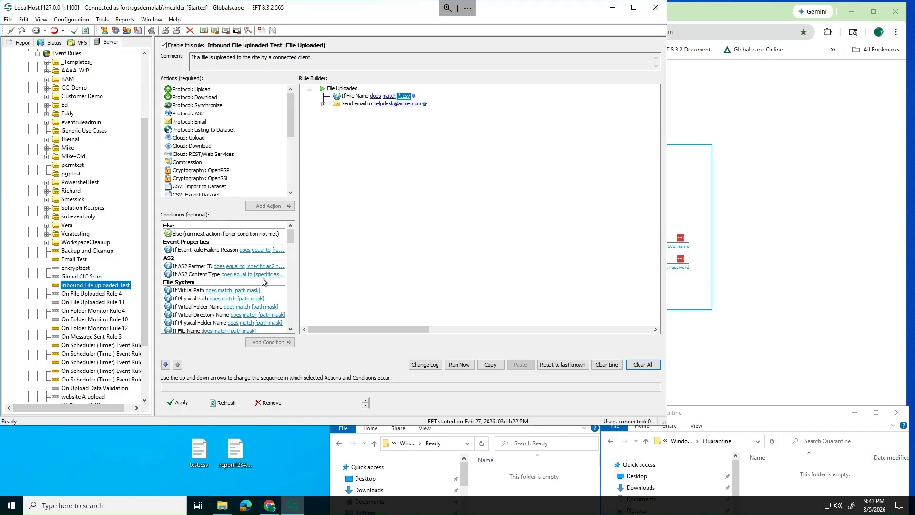
scroll(242, 294, "down", 1)
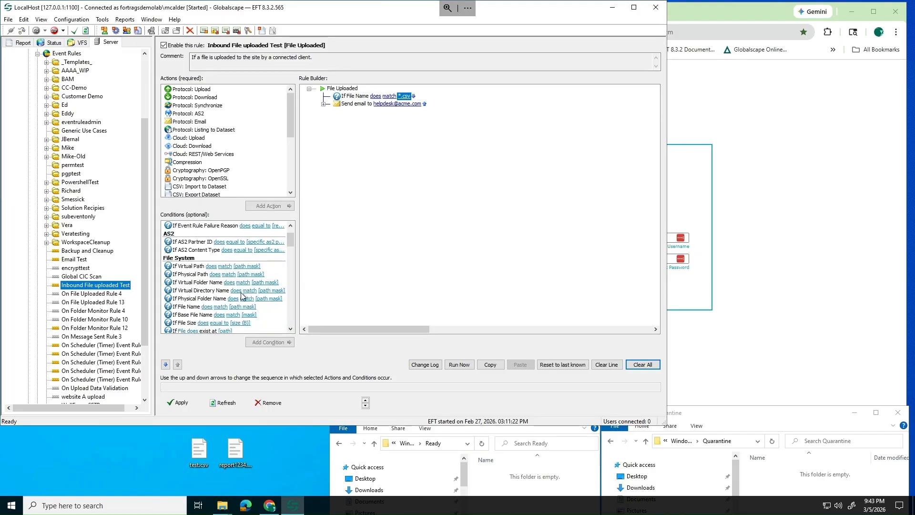
left_click(194, 323)
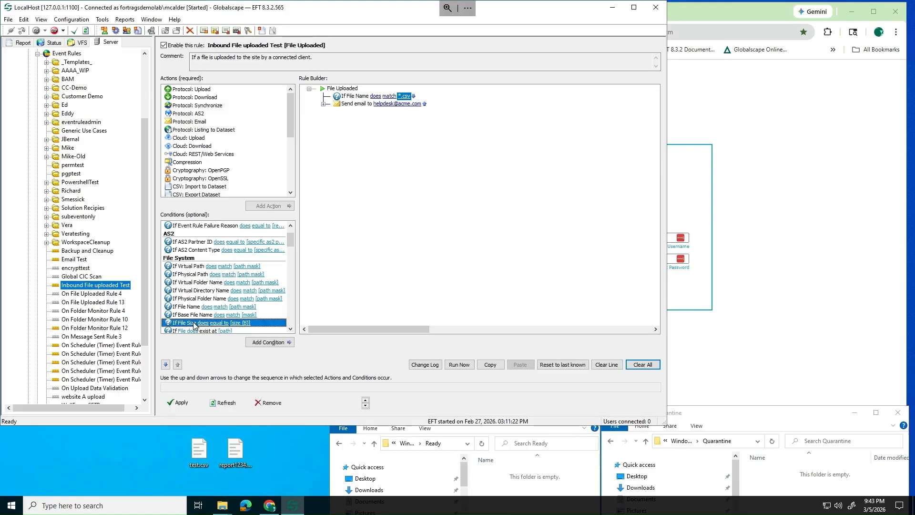
Add a file size clause requiring the upload to be less than 50000000 bytes
double_click(194, 323)
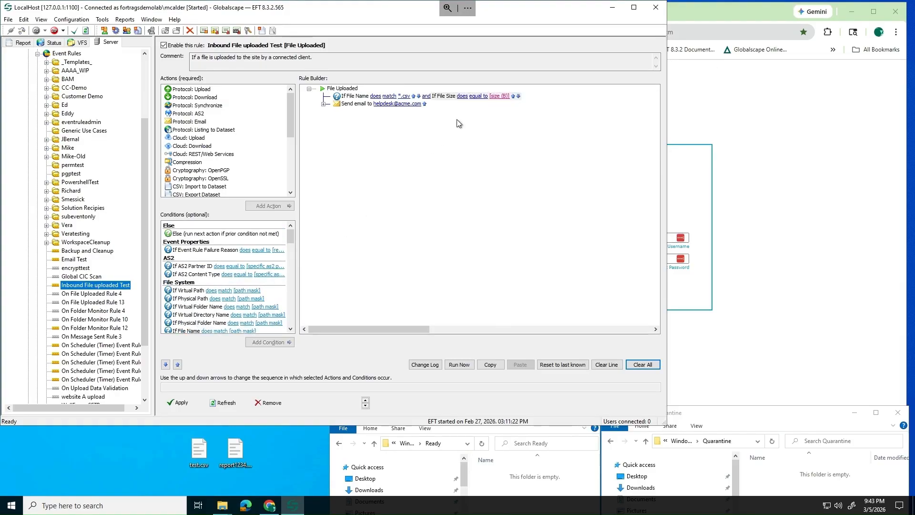
left_click(502, 96)
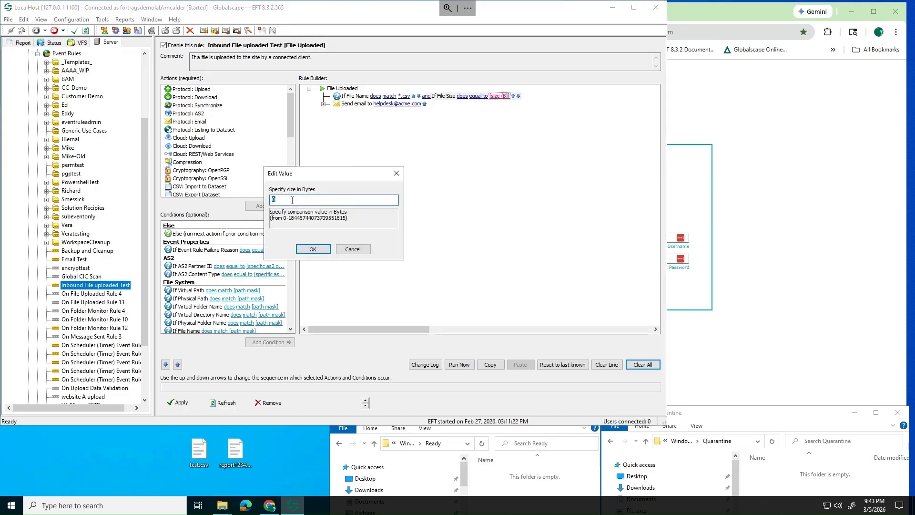
type("50000000")
left_click(311, 249)
left_click(477, 97)
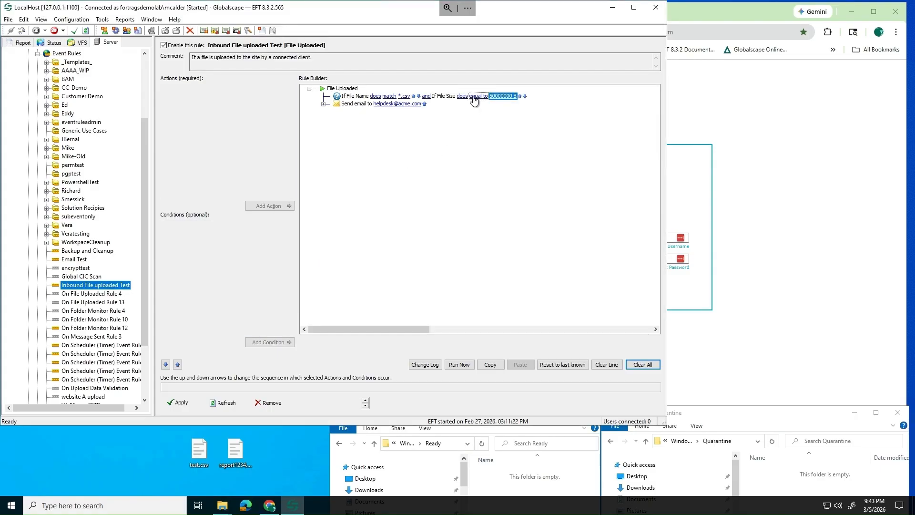
left_click(461, 96)
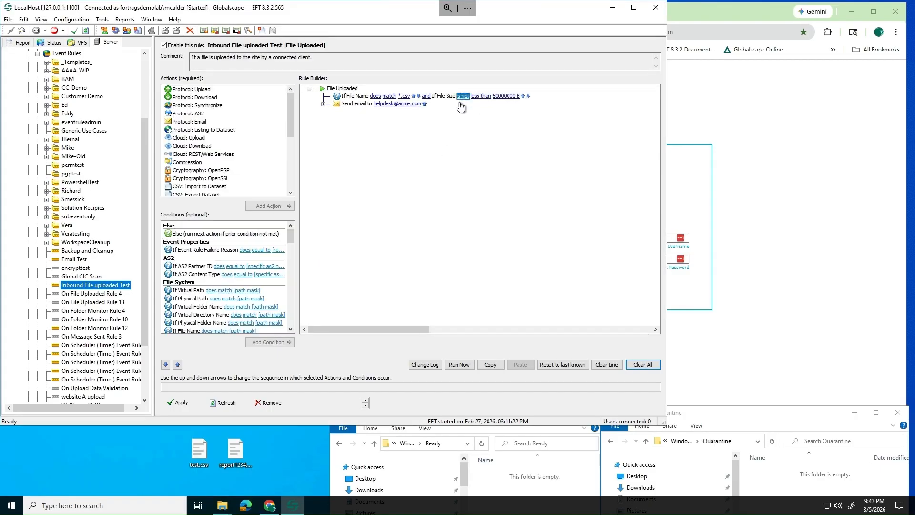
left_click(460, 97)
left_click(348, 89)
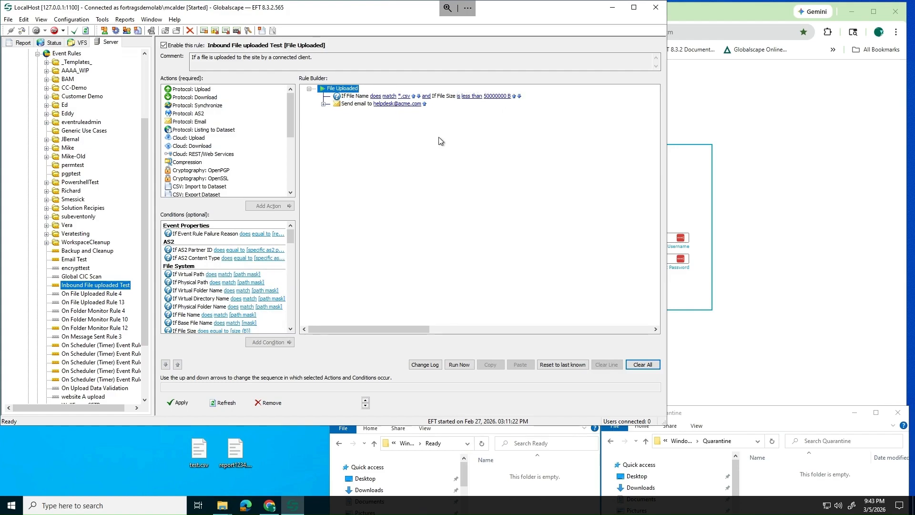
Append a File Name clause to the csv condition, removing a misplaced separate one
scroll(224, 286, "down", 1)
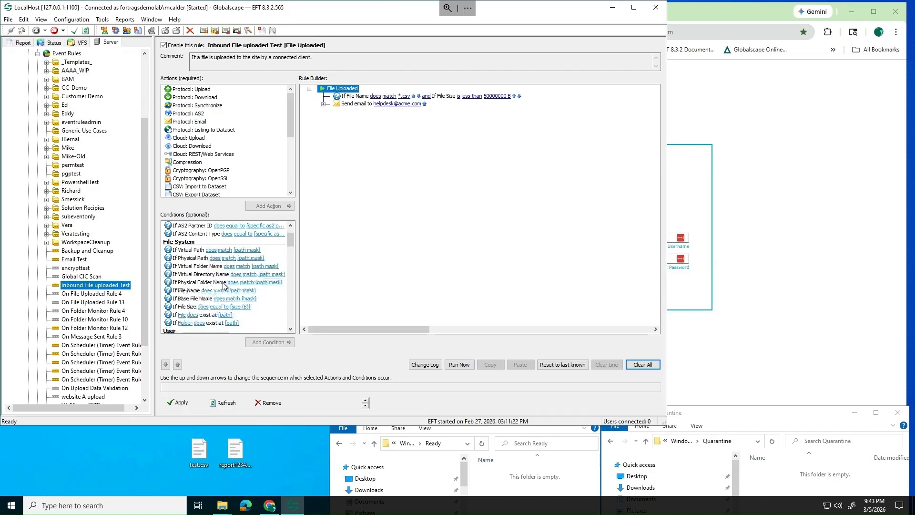
left_click_drag(197, 294, 364, 94)
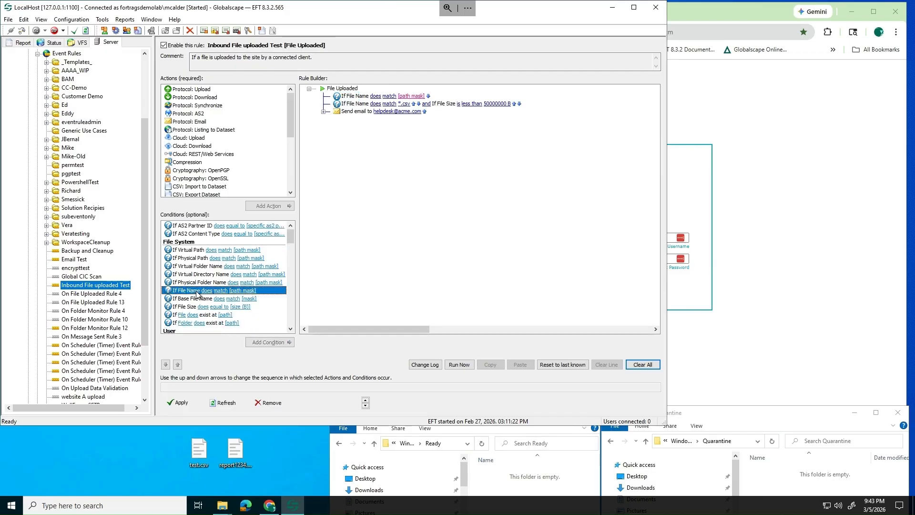
left_click(363, 95)
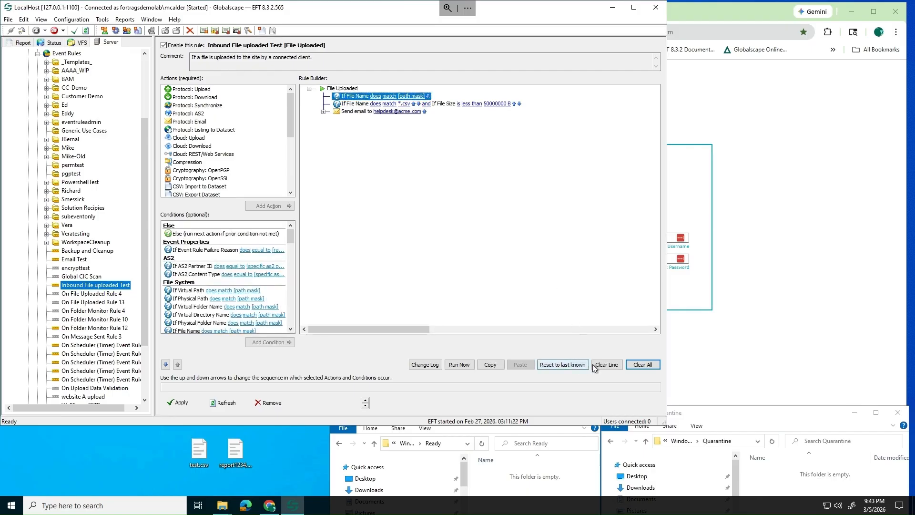
left_click(606, 364)
left_click(350, 97)
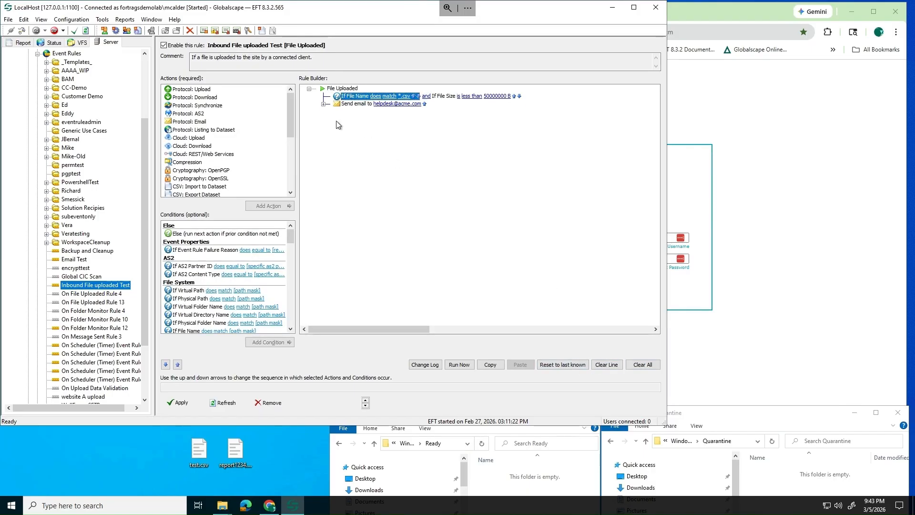
double_click(200, 331)
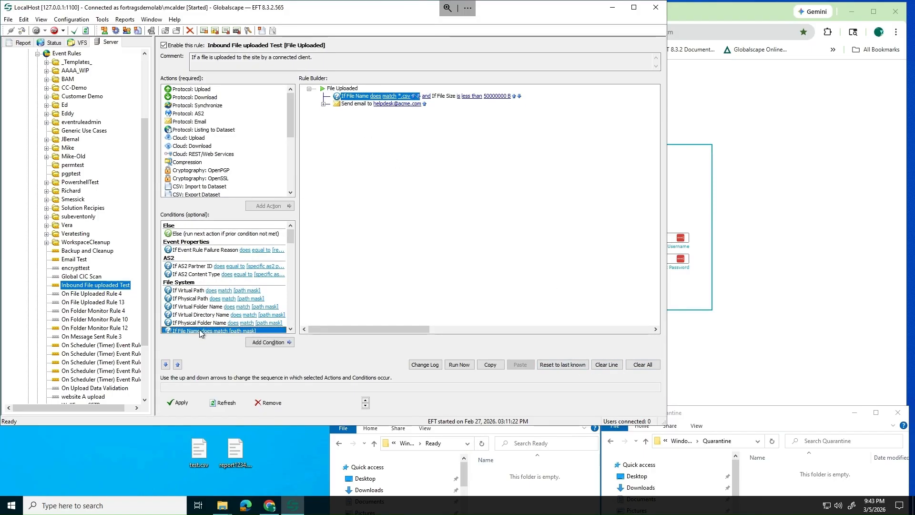
left_click(601, 97)
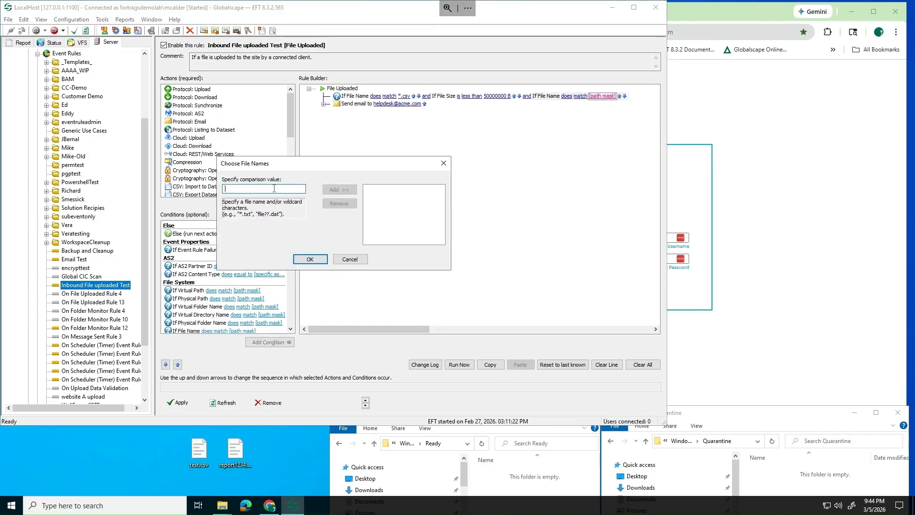
Set the extra file name clause's pattern to report*
type("report*")
left_click(339, 190)
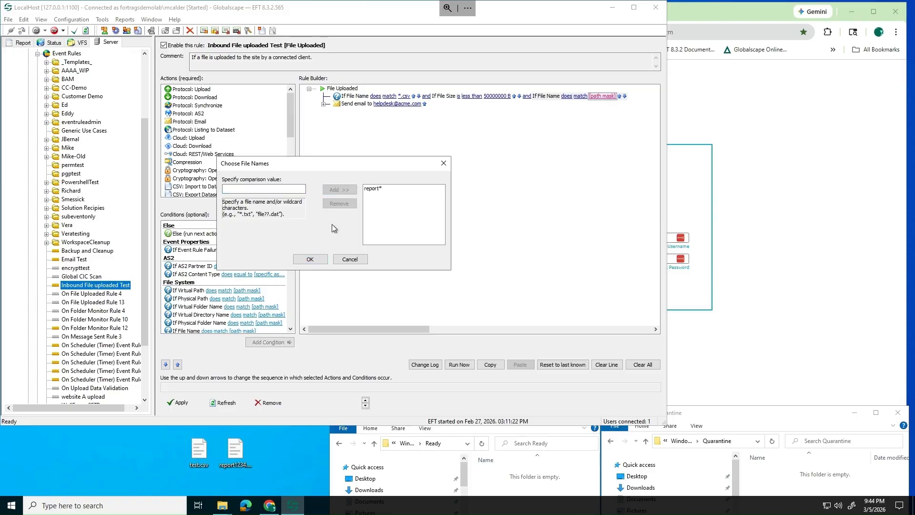
left_click(321, 258)
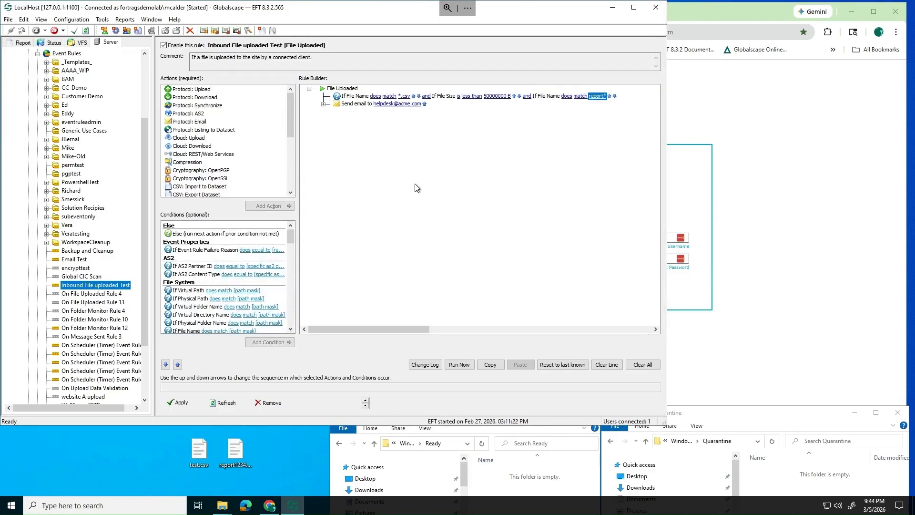
left_click(337, 89)
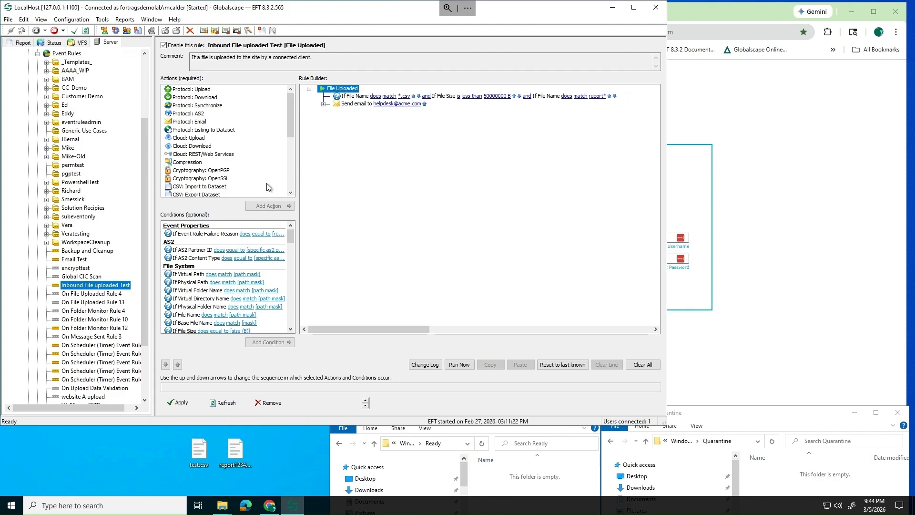
left_click(349, 103)
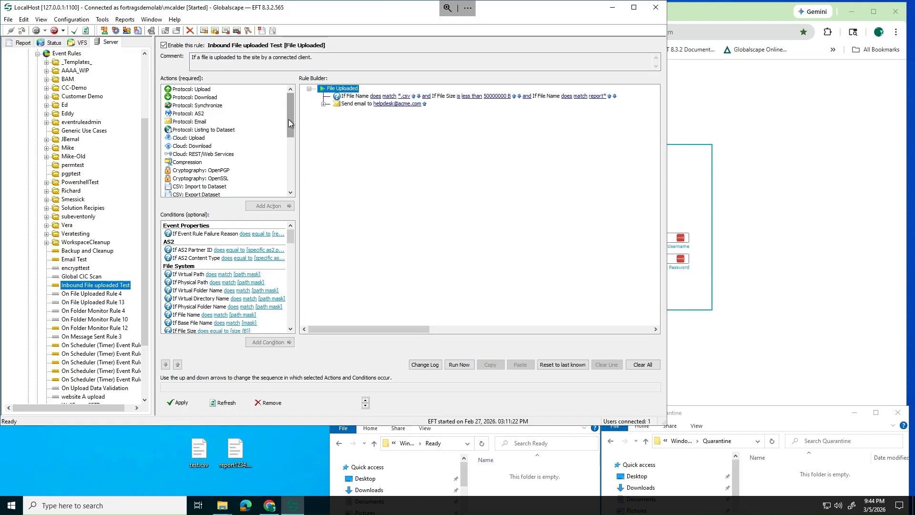
Add an upload action inside the csv/report condition, with the email alert moved below it
left_click(209, 90)
double_click(210, 90)
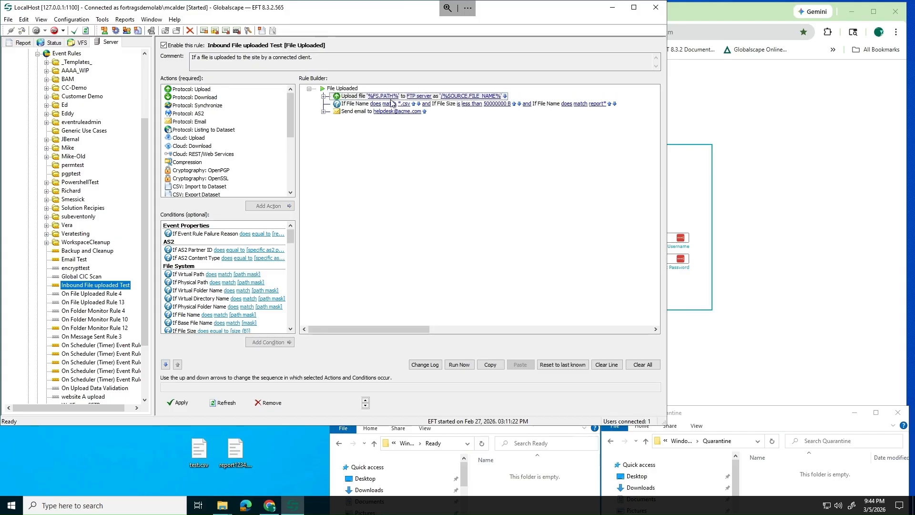
left_click(506, 95)
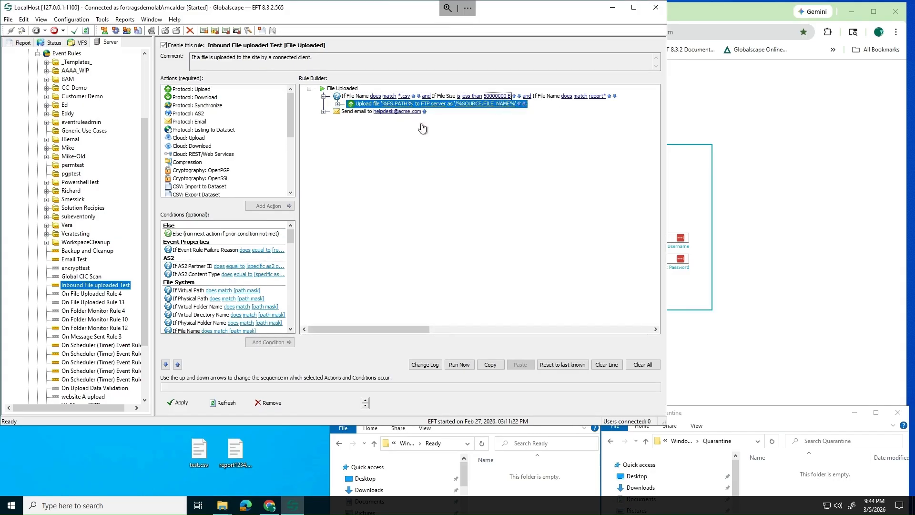
left_click(343, 88)
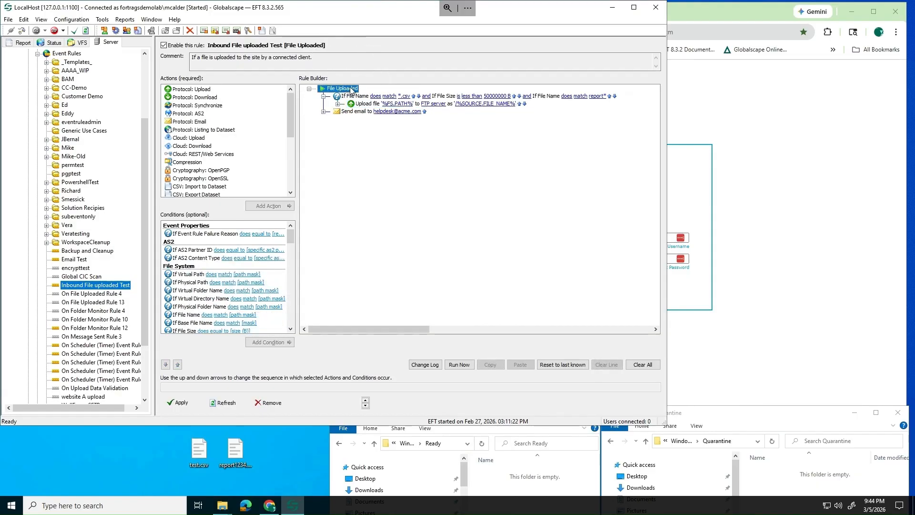
left_click(372, 106)
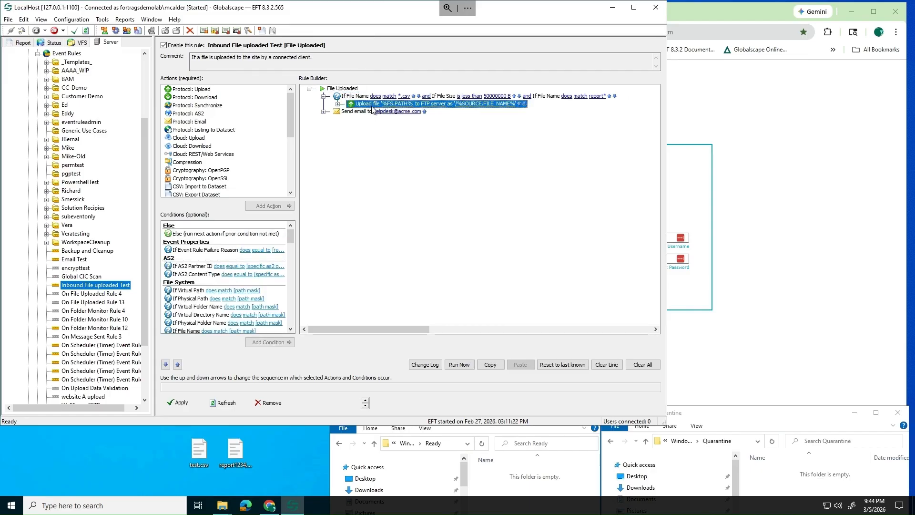
left_click(424, 112)
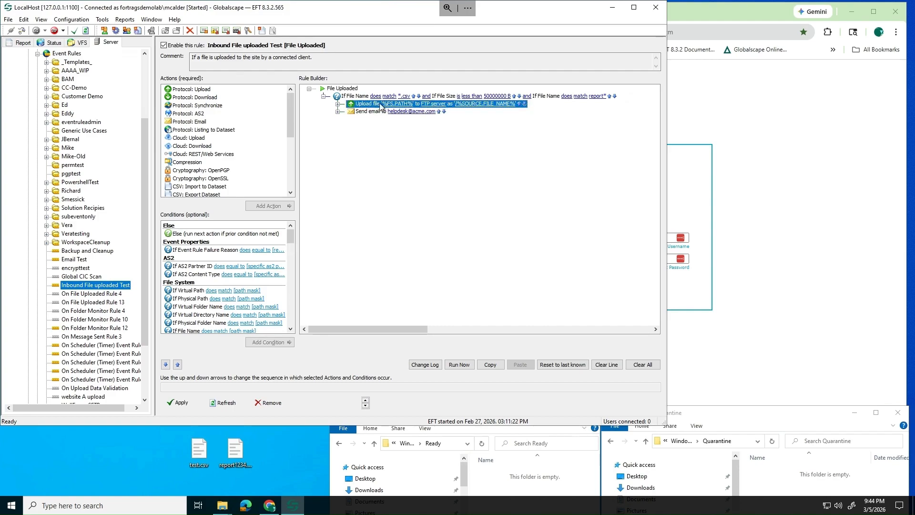
left_click(394, 104)
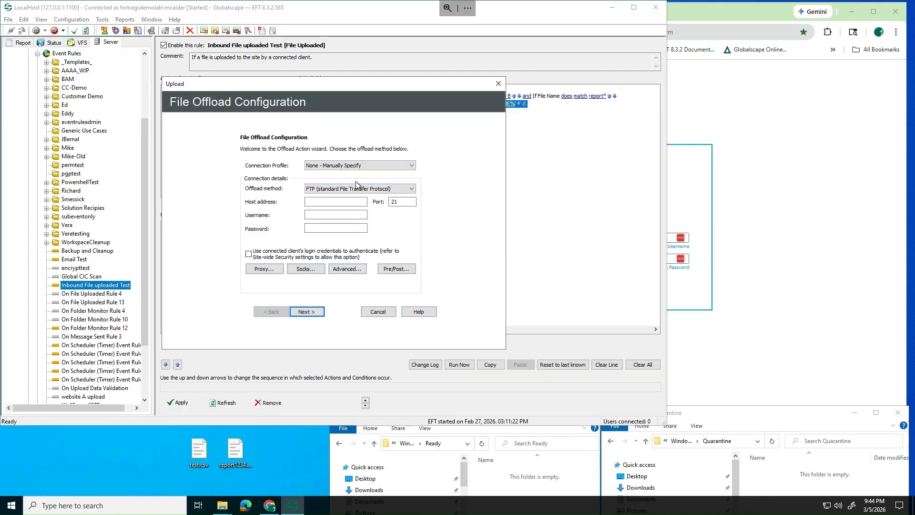
Offload locally with a manually specified profile, deleting each source file after offload
left_click(402, 191)
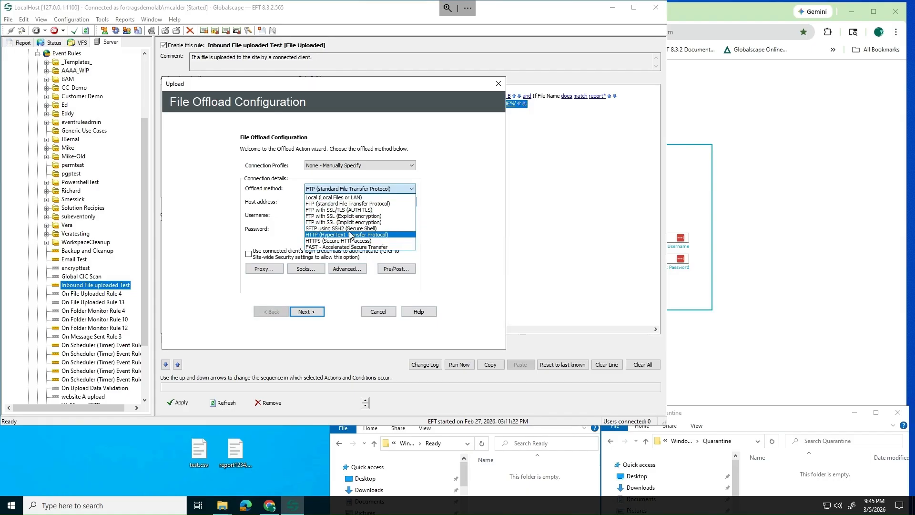
left_click(347, 197)
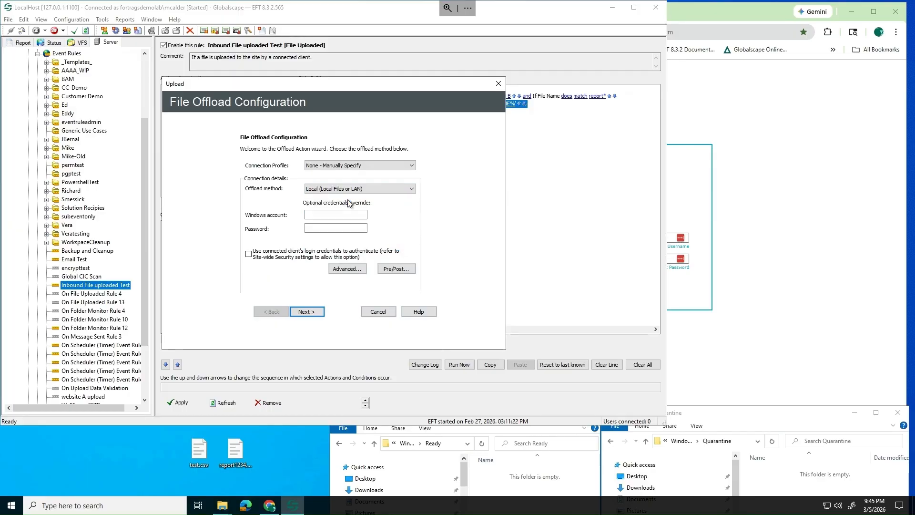
left_click(381, 164)
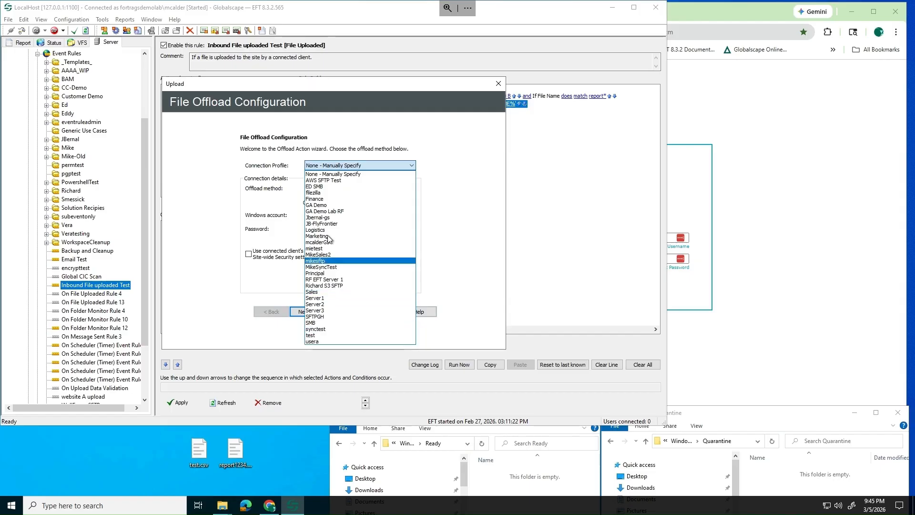
left_click(330, 174)
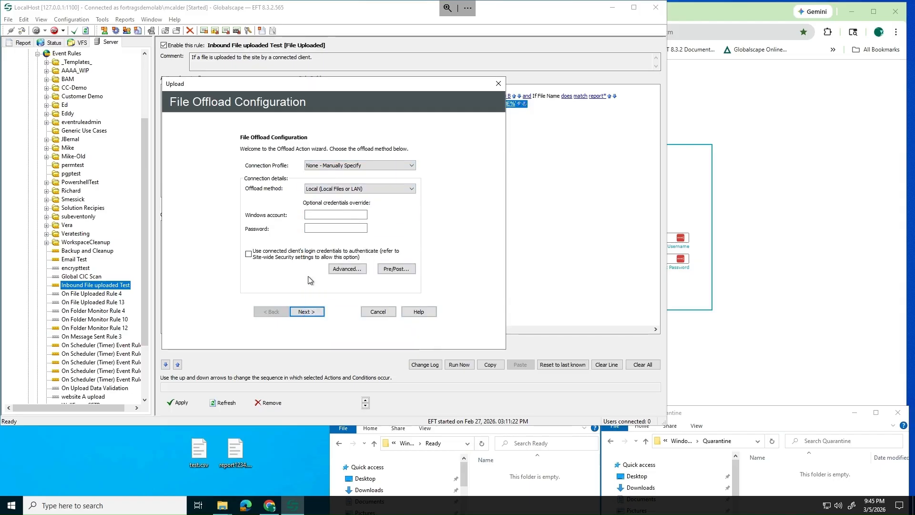
left_click(307, 312)
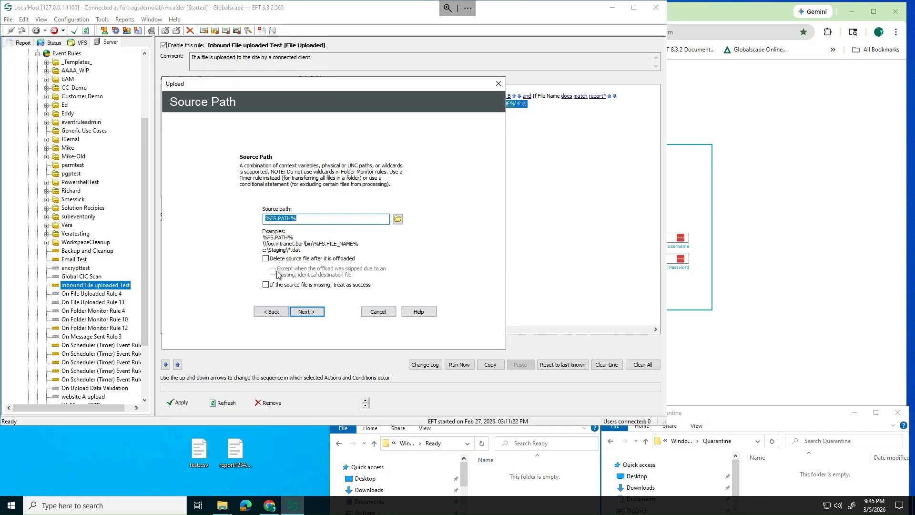
left_click(266, 258)
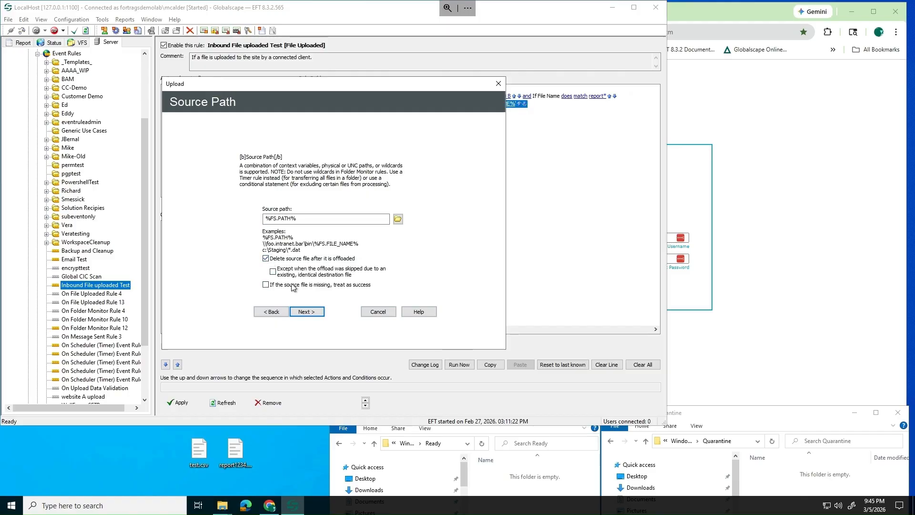
left_click(304, 313)
Enter C:\ready as the destination folder in the upload's path
left_click(248, 211)
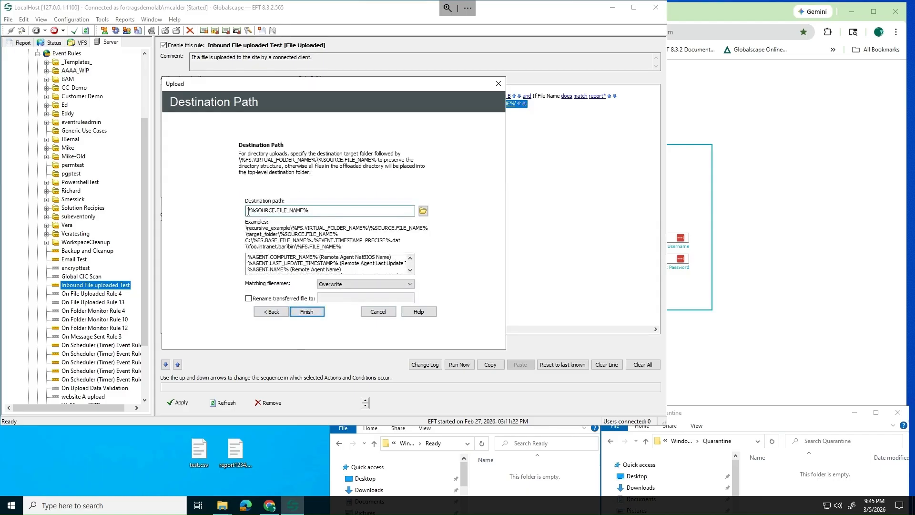
type("C:")
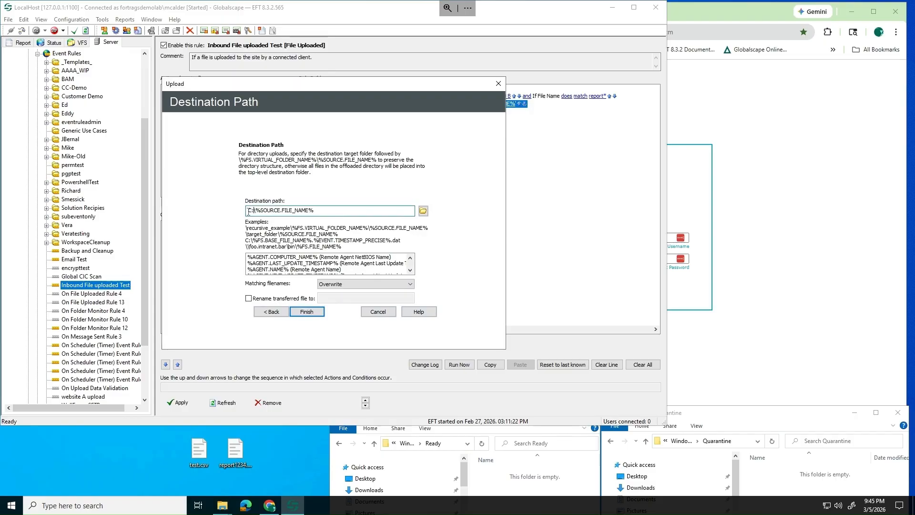
type("\ready")
left_click(410, 270)
left_click(410, 270)
left_click(409, 270)
left_click(410, 270)
left_click(410, 270)
left_click(409, 270)
left_click(410, 270)
left_click(410, 269)
left_click(409, 270)
left_click(410, 269)
left_click(409, 269)
left_click(412, 272)
left_click(412, 273)
left_click(412, 272)
left_click(412, 273)
left_click(412, 272)
left_click(411, 271)
left_click(410, 271)
left_click(411, 271)
left_click(411, 271)
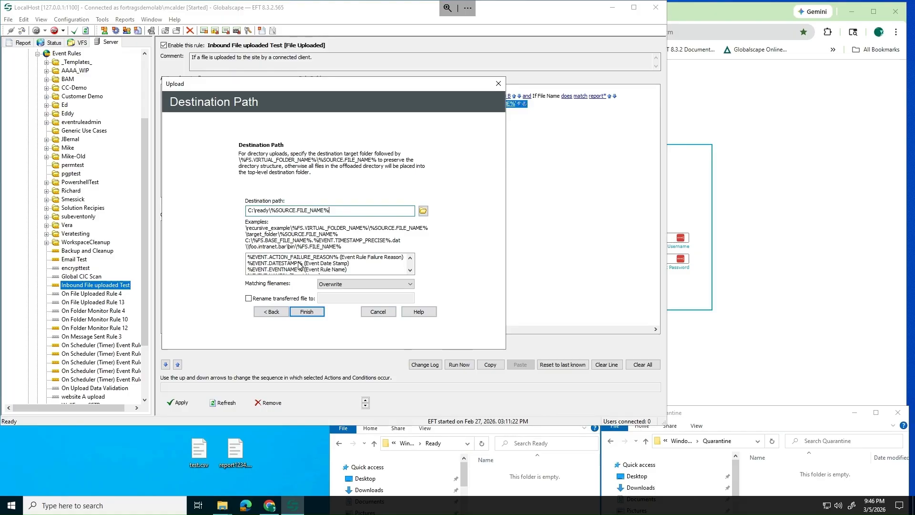
Append %EVENT.DATESTAMP% to the destination, keep Overwrite for matching filenames, and finish
left_click(299, 265)
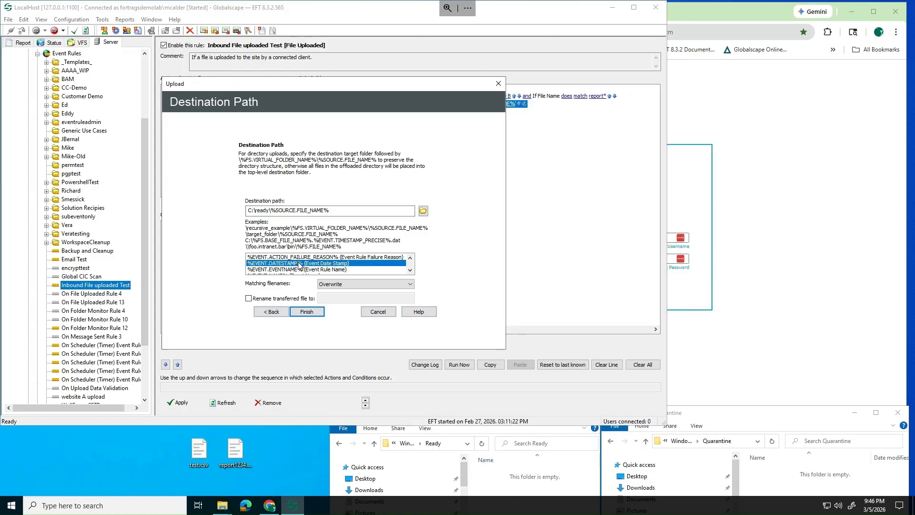
double_click(299, 264)
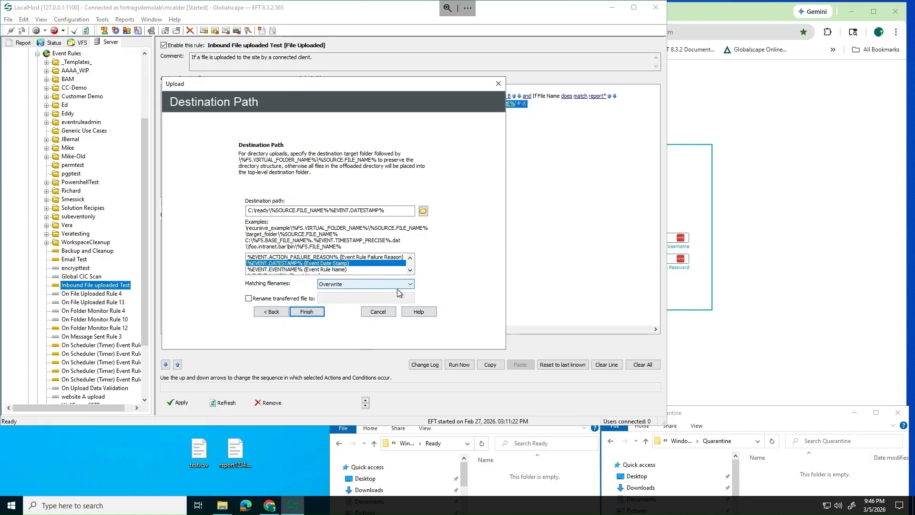
left_click(412, 284)
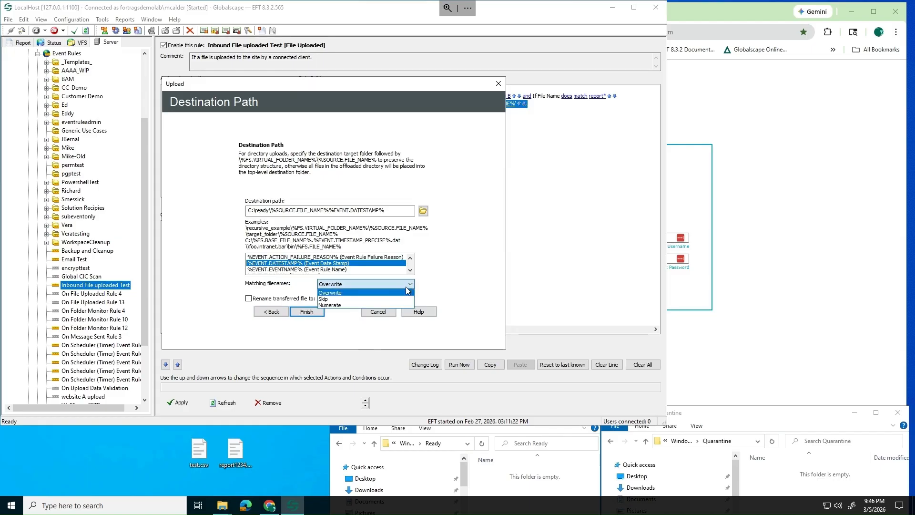
left_click(378, 292)
left_click(310, 312)
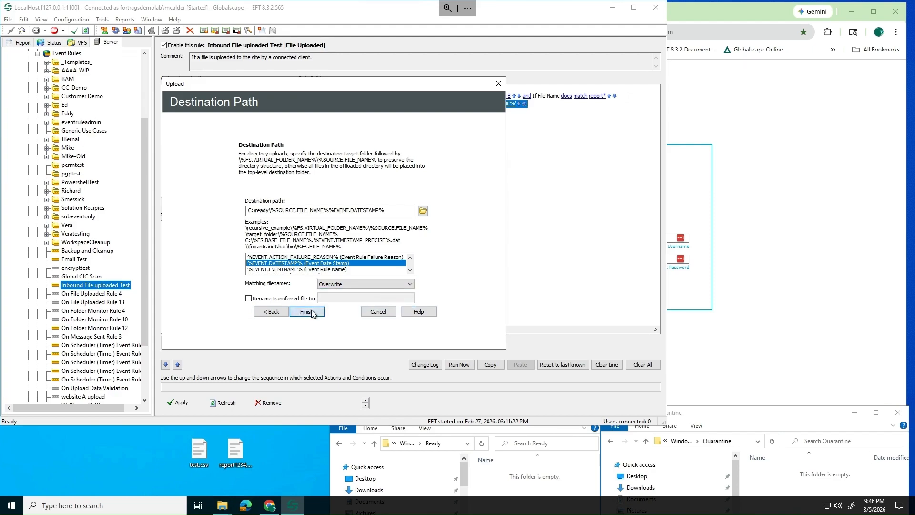
left_click(337, 96)
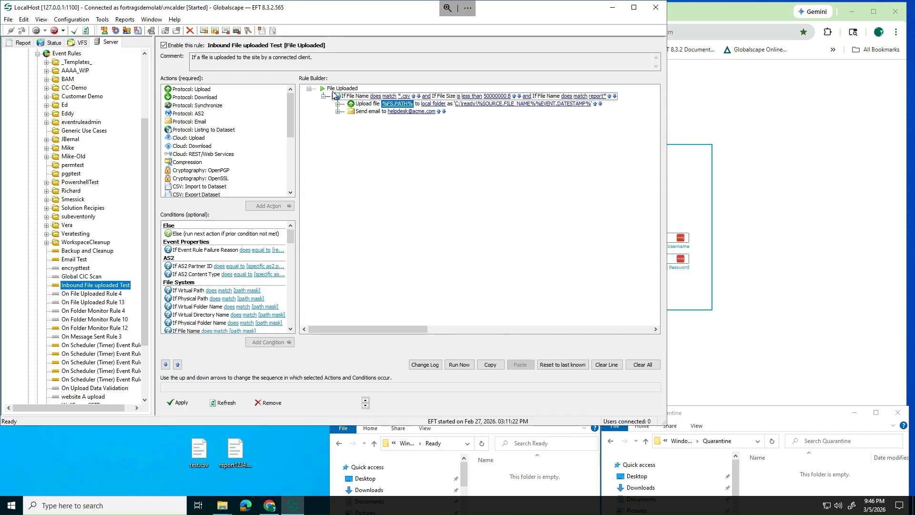
left_click(337, 96)
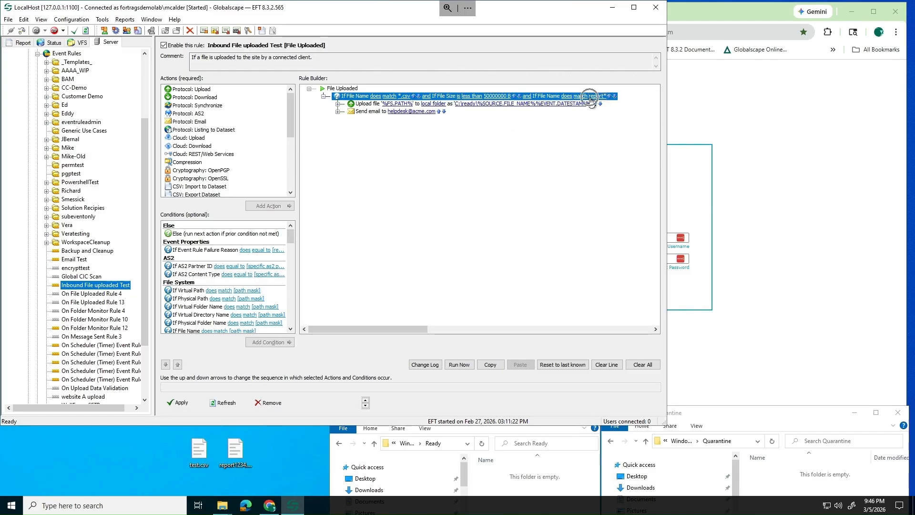
left_click(360, 106)
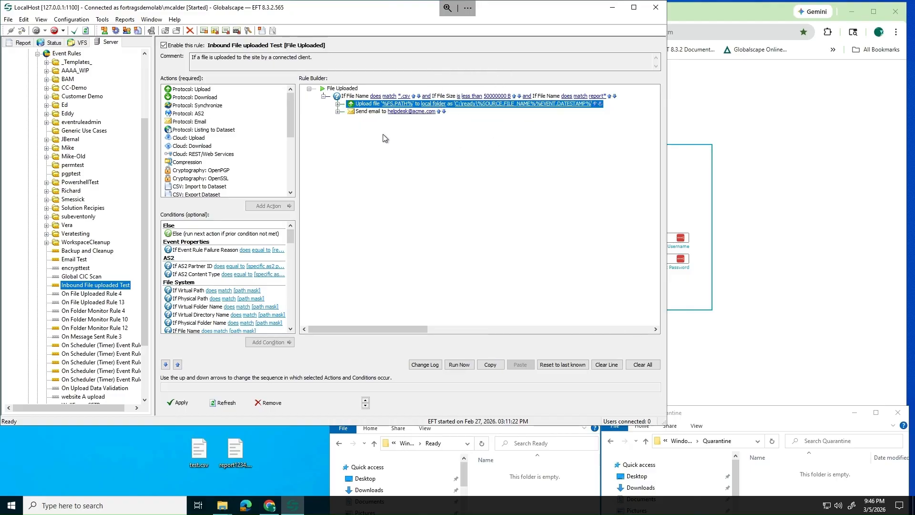
left_click(385, 114)
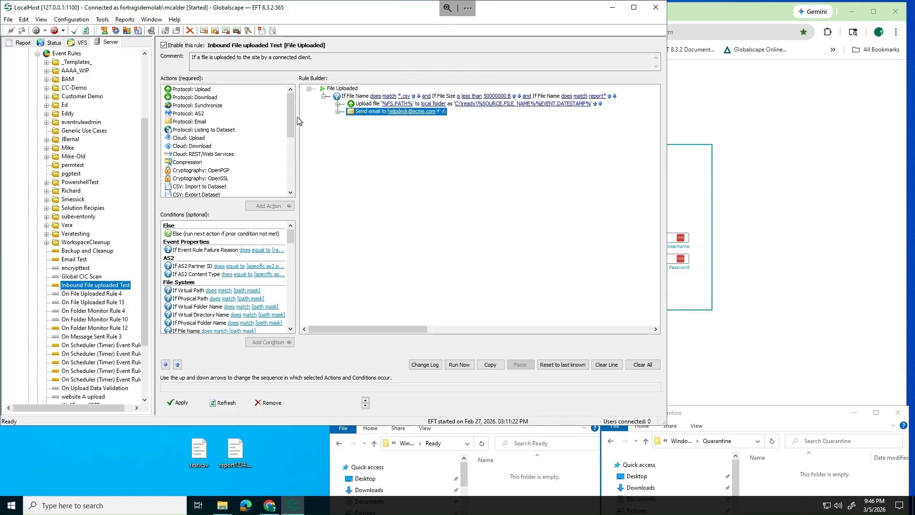
left_click(336, 90)
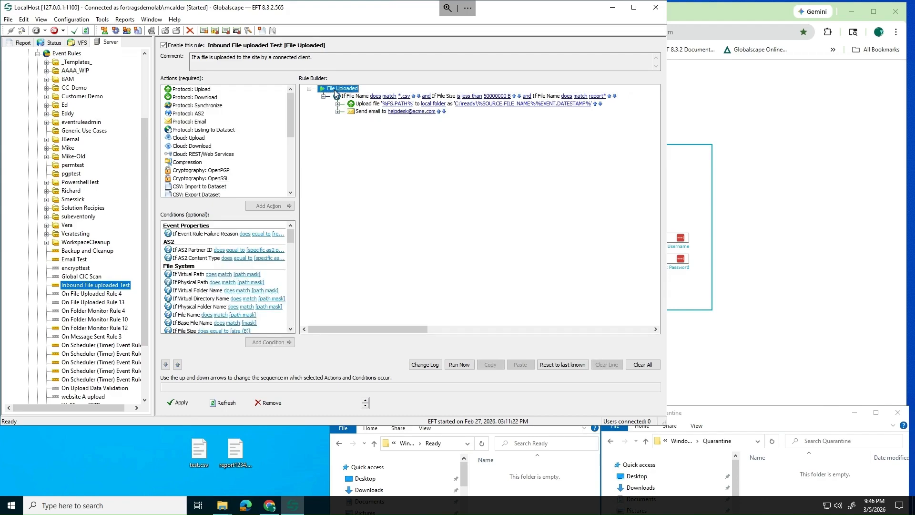
left_click(338, 96)
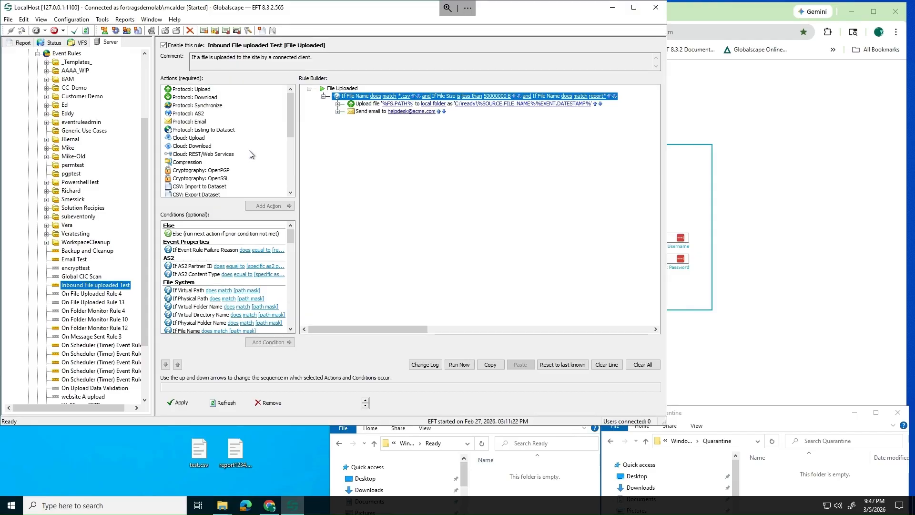
Add an Else condition after the csv/report file-name and size condition block
key("ctrl")
key("ctrl")
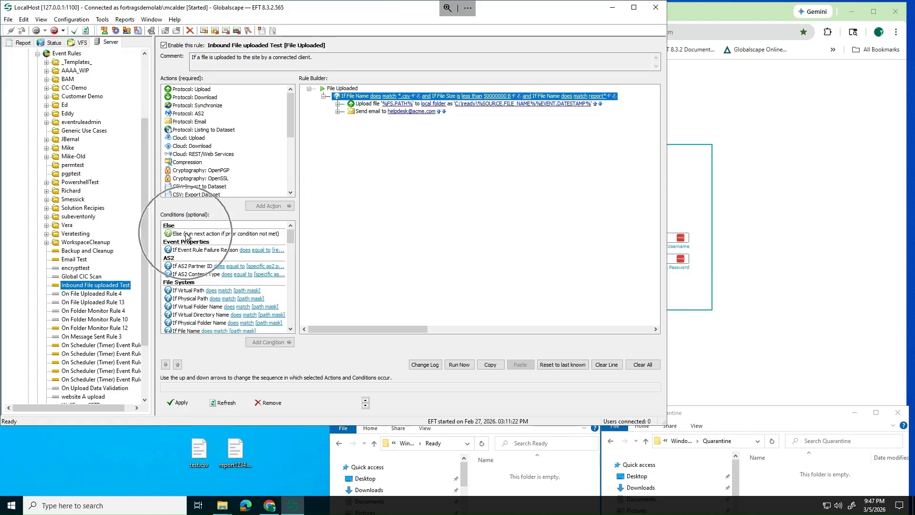
left_click(187, 233)
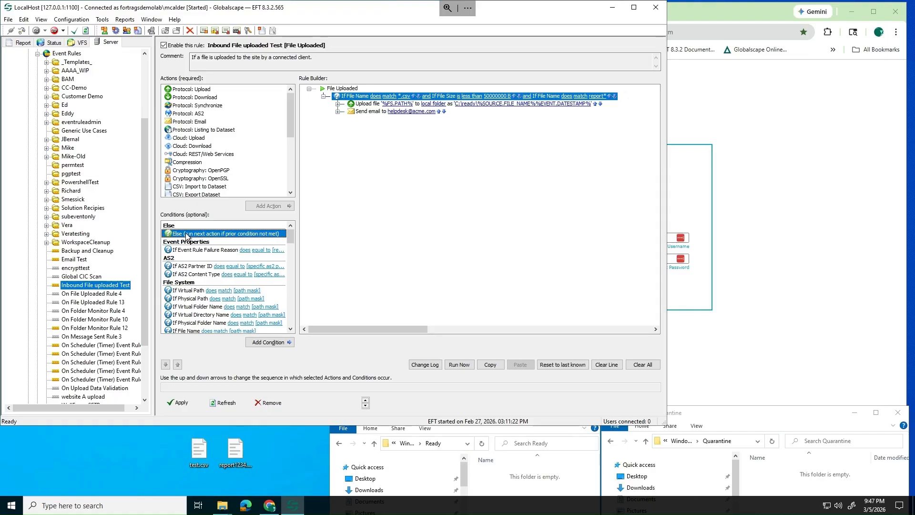
key("ctrl")
key("ctrl")
key("ctrl")
key("ctrl")
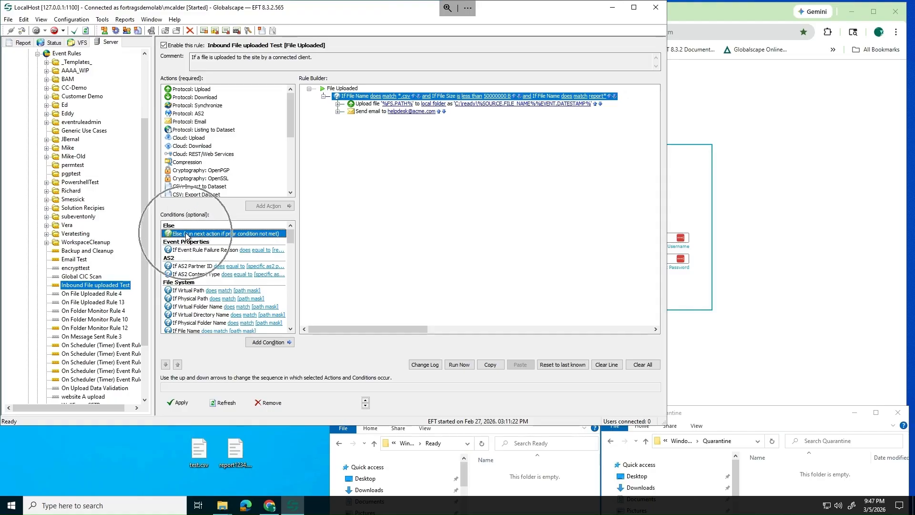
double_click(186, 235)
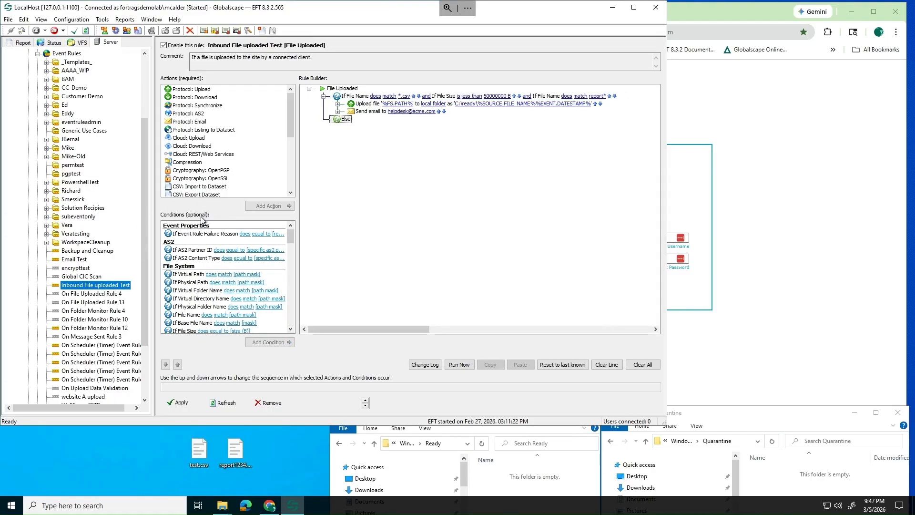
Add an upload action under the Else branch using Local files or LAN offload
left_click(346, 120)
left_click(339, 121)
double_click(197, 90)
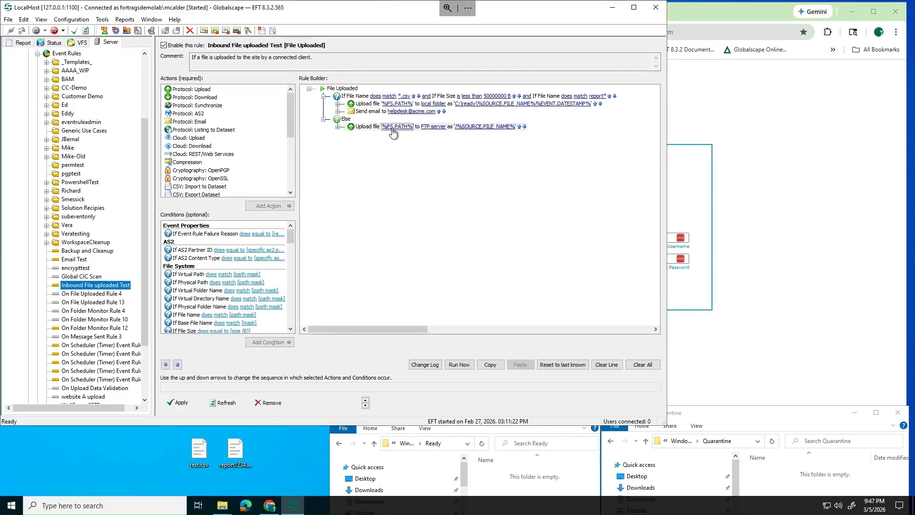
left_click(392, 131)
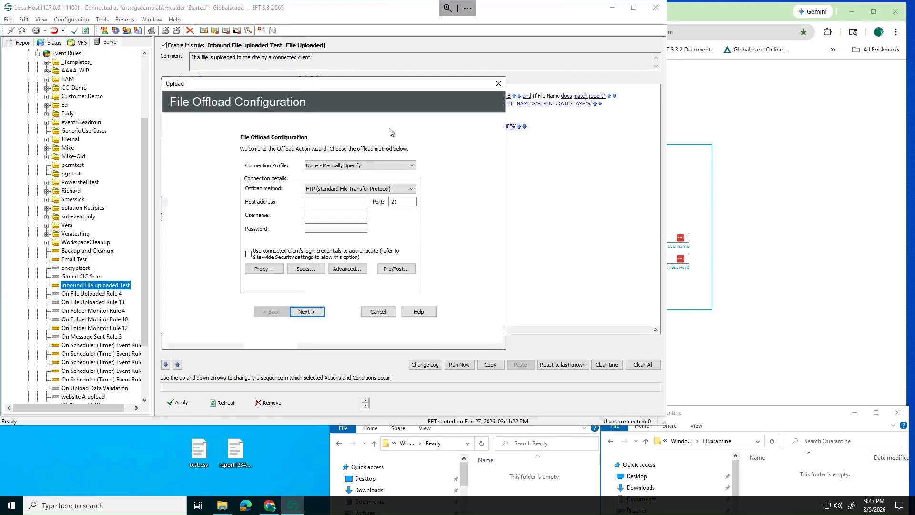
left_click(354, 190)
left_click(347, 203)
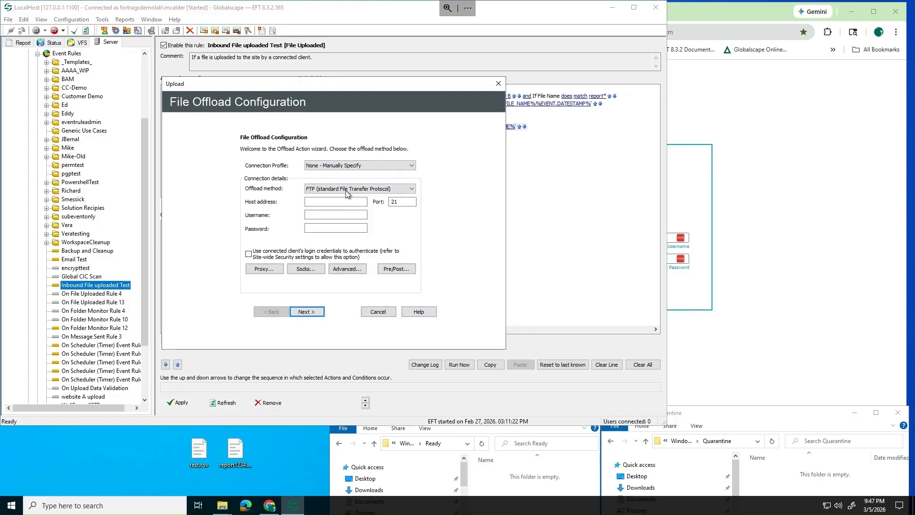
left_click(348, 190)
left_click(338, 197)
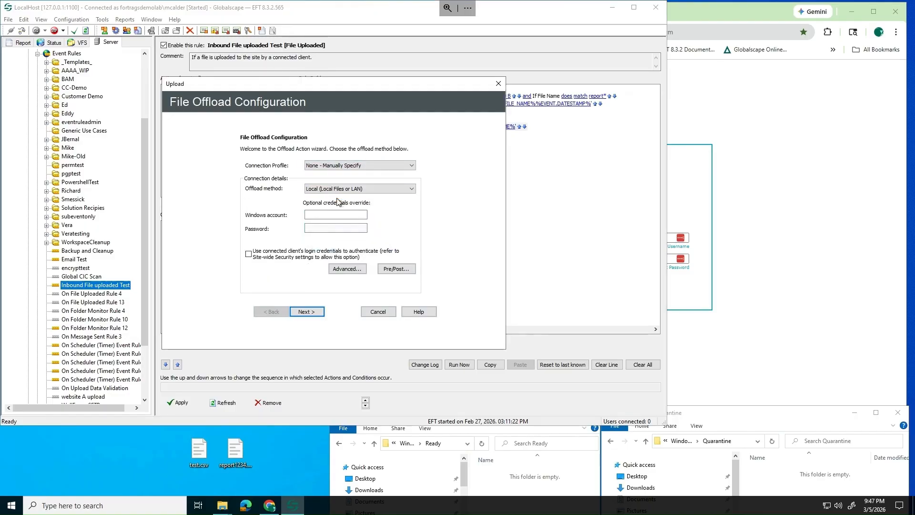
Delete the source file after offload and set destination C:\quarantine\%SOURCE.FILE_NAME%
left_click(301, 312)
left_click(272, 261)
left_click(307, 311)
left_click(249, 211)
type("C:\\qu")
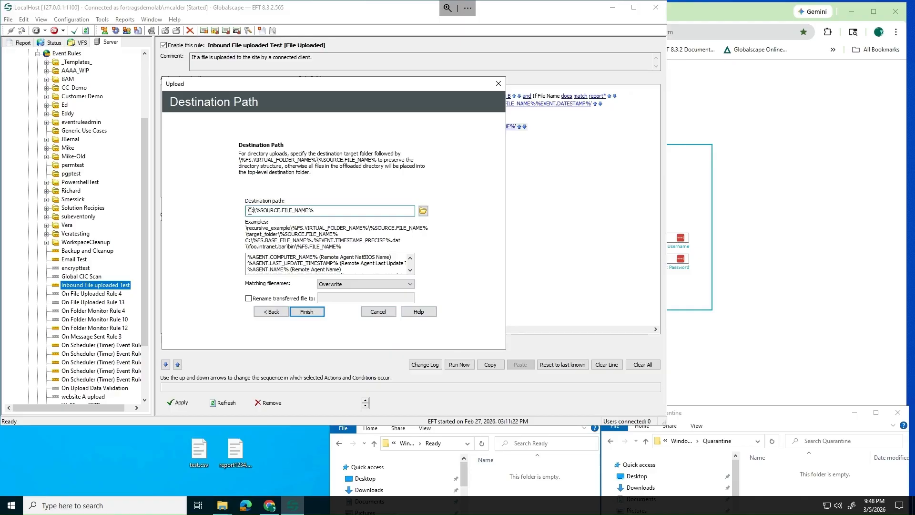
type("arantine")
left_click(308, 312)
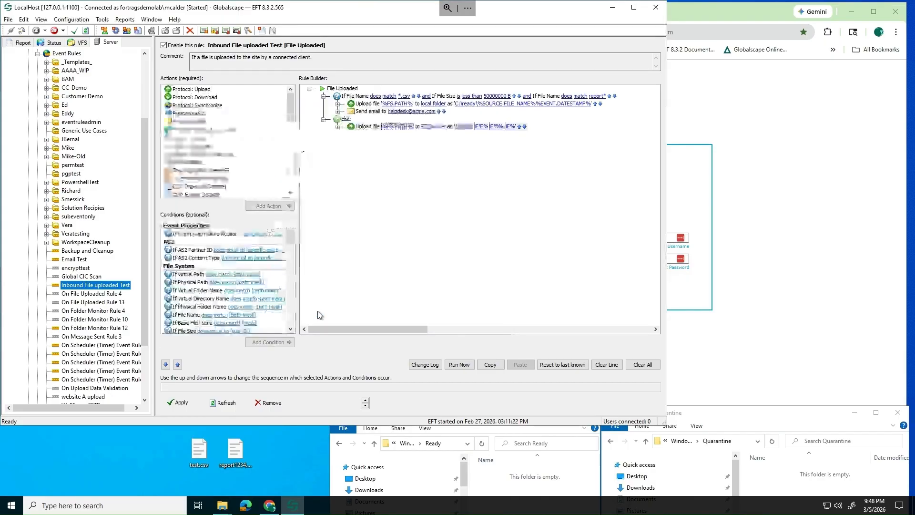
Add an email action after the quarantine upload, addressed to the help desk
left_click(352, 126)
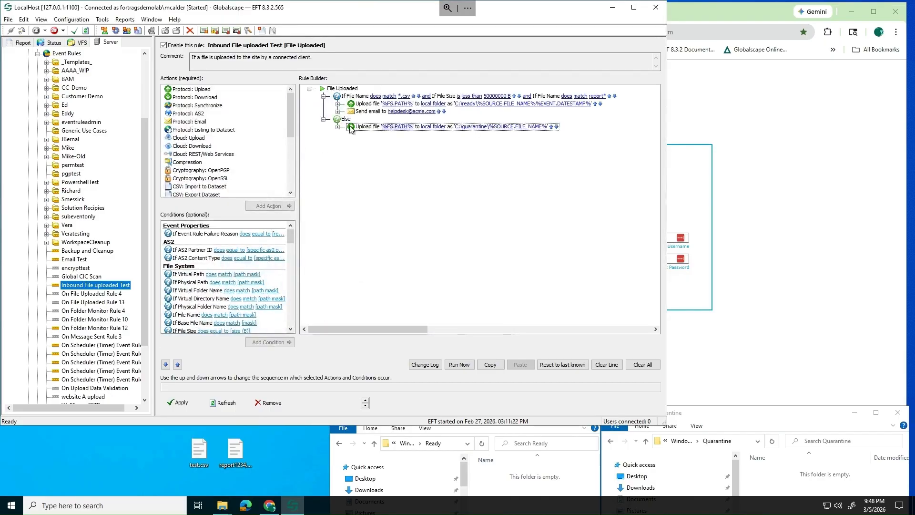
double_click(188, 123)
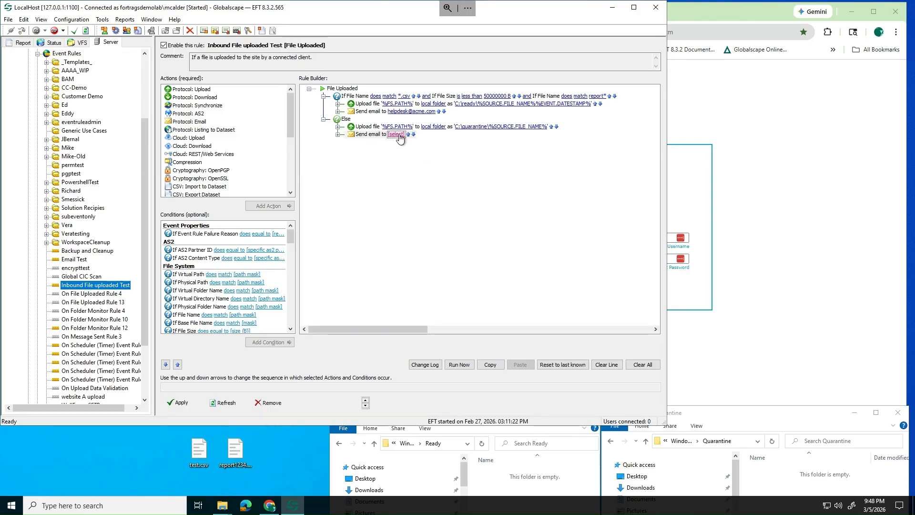
left_click(396, 135)
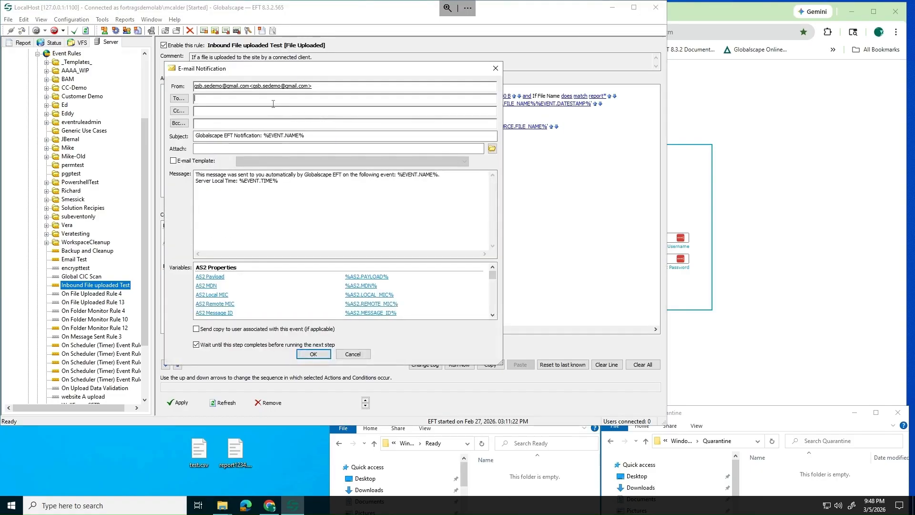
Append 'File Quarantined' to the subject and write a message saying the files didn't match these conditions
left_click(331, 135)
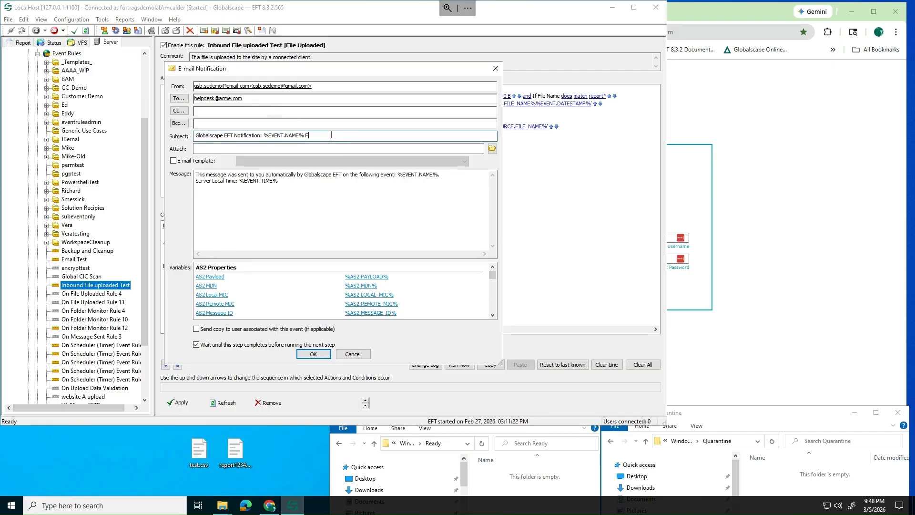
type("File Quarantined")
left_click(258, 206)
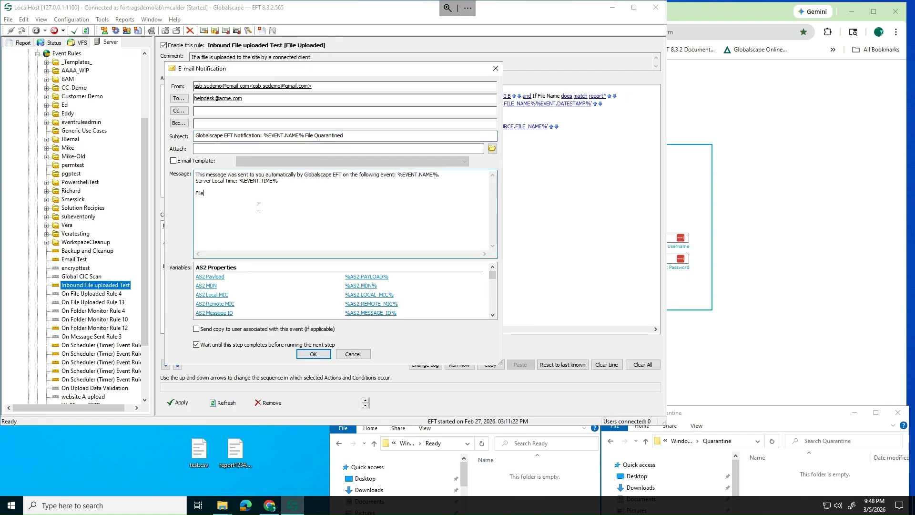
type("Files quarntined beca")
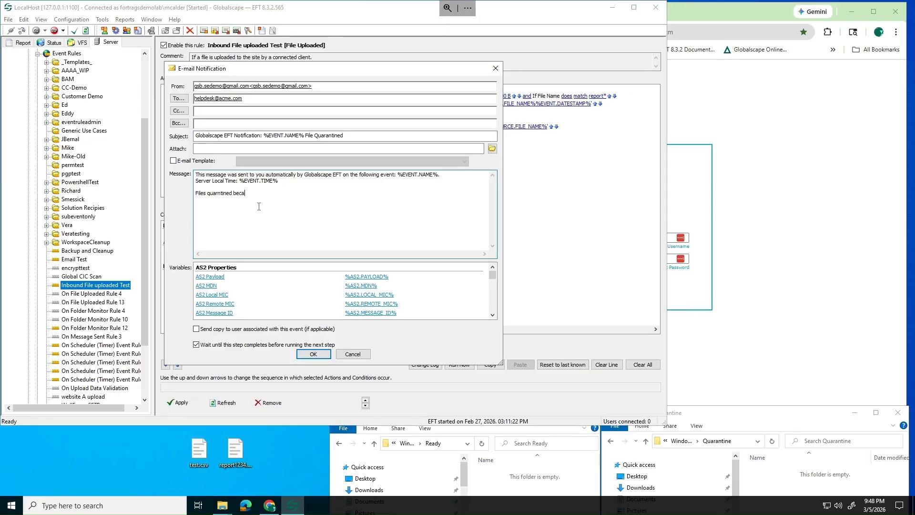
type("use they di")
key("BackSpace")
key("BackSpace")
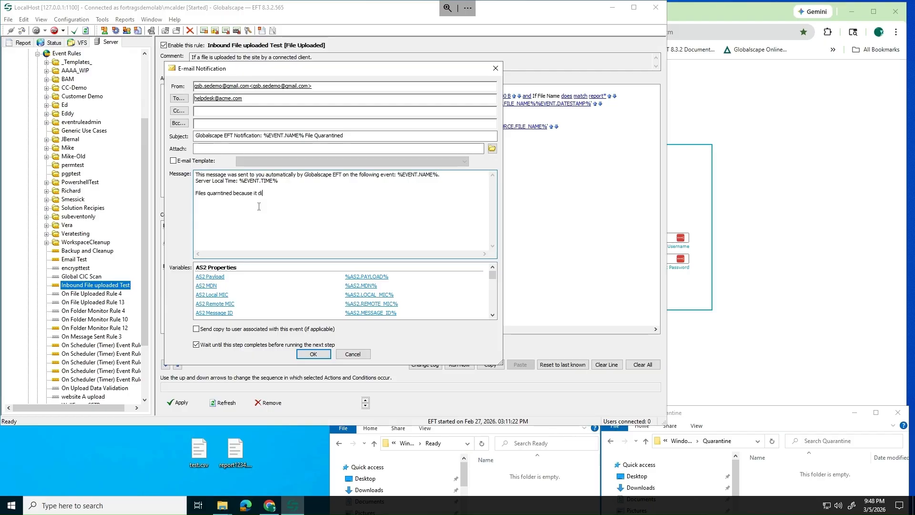
type("of these conditions:")
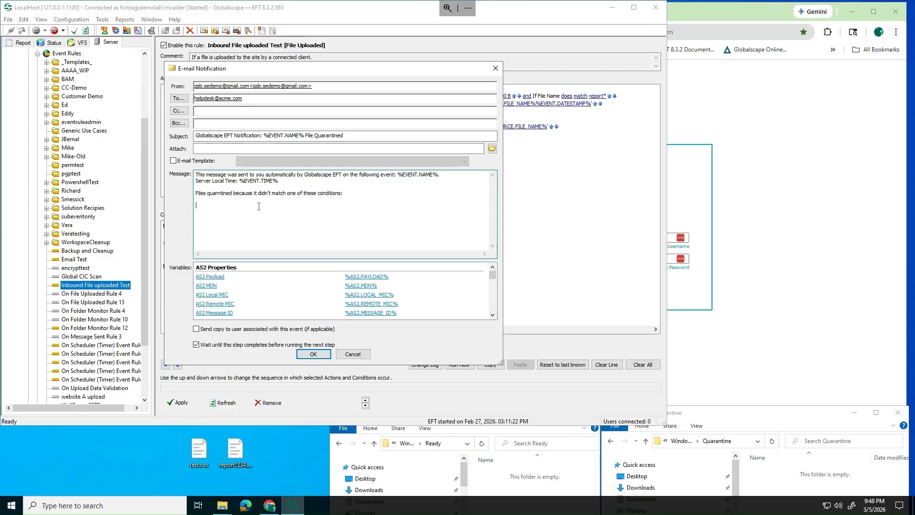
left_click(492, 315)
Insert the File Extension variable followed by 'should' into the quarantine message
left_click(492, 315)
left_click(492, 315)
left_click(492, 315)
left_click(492, 315)
left_click(492, 315)
left_click(492, 315)
left_click(492, 315)
left_click(492, 315)
left_click(492, 315)
left_click(492, 315)
left_click(493, 314)
left_click(493, 315)
left_click(492, 315)
left_click(492, 315)
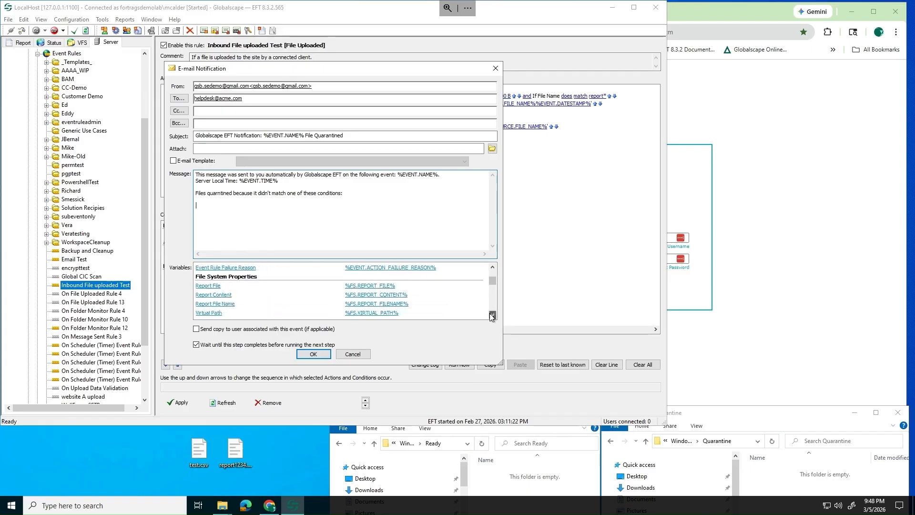
left_click(492, 315)
left_click(492, 315)
left_click(492, 315)
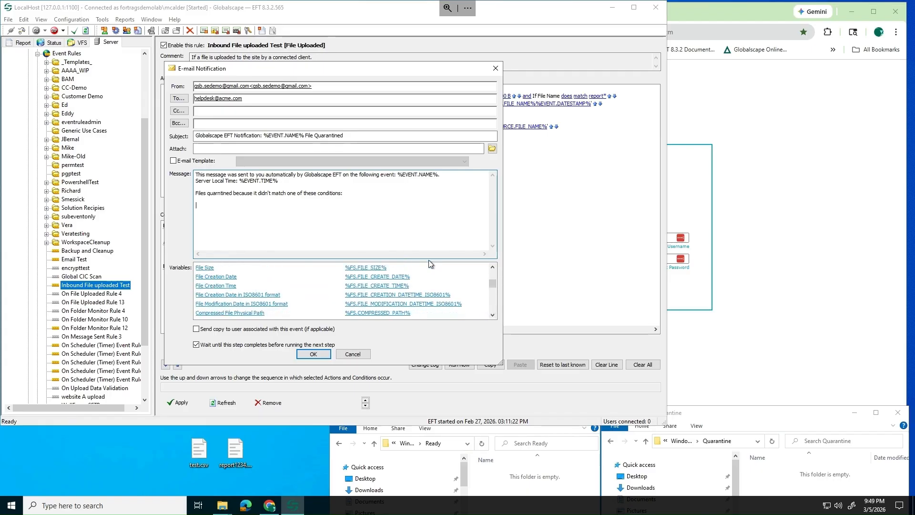
left_click(492, 267)
left_click(492, 267)
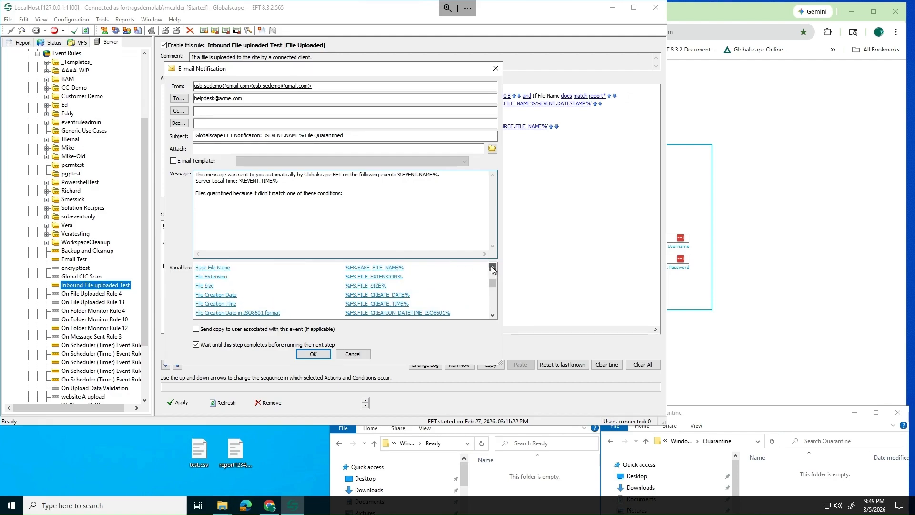
left_click(218, 277)
left_click(311, 203)
type("should be a  .csv")
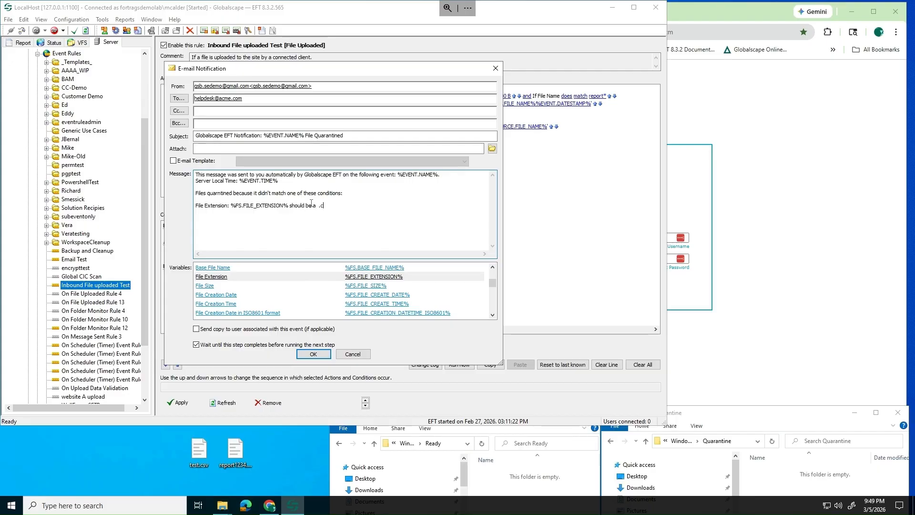
Add the File Size and File Name variables with 'begins with repor' text, then save the email
left_click(205, 286)
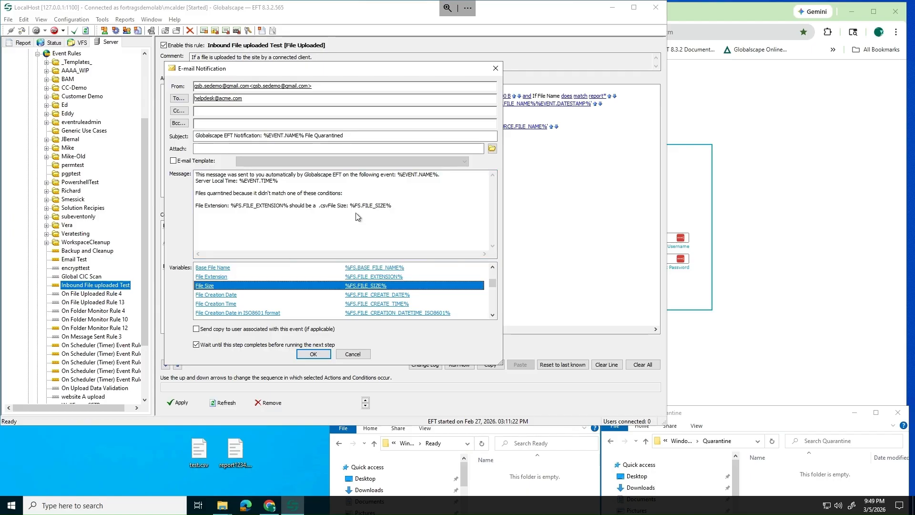
left_click(328, 204)
key("Return")
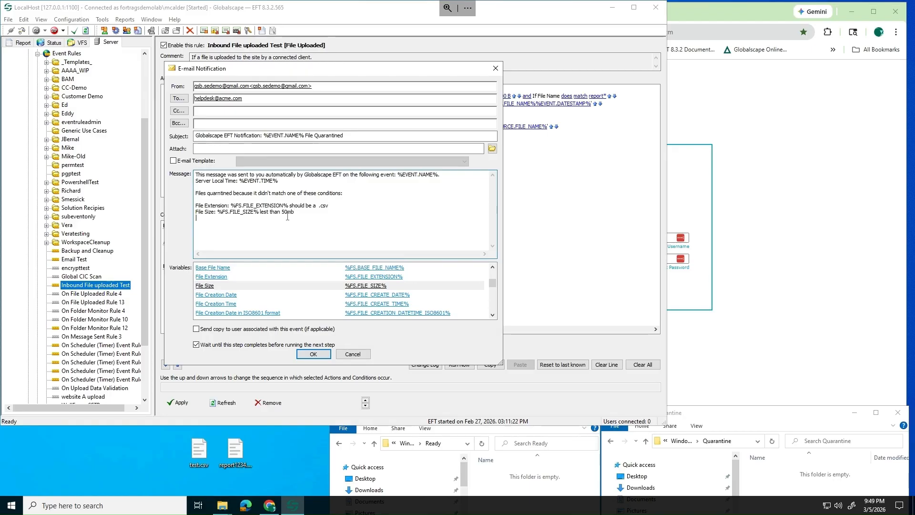
scroll(205, 281, "up", 1)
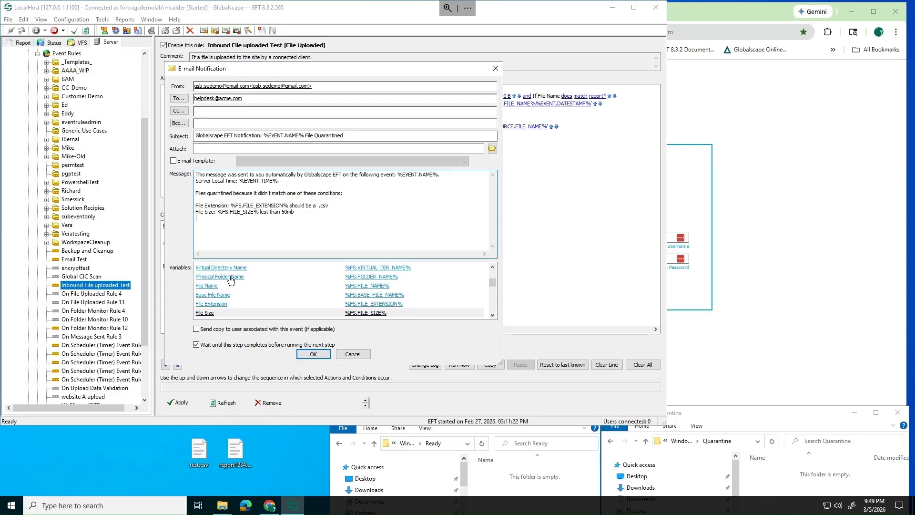
left_click(210, 285)
double_click(210, 285)
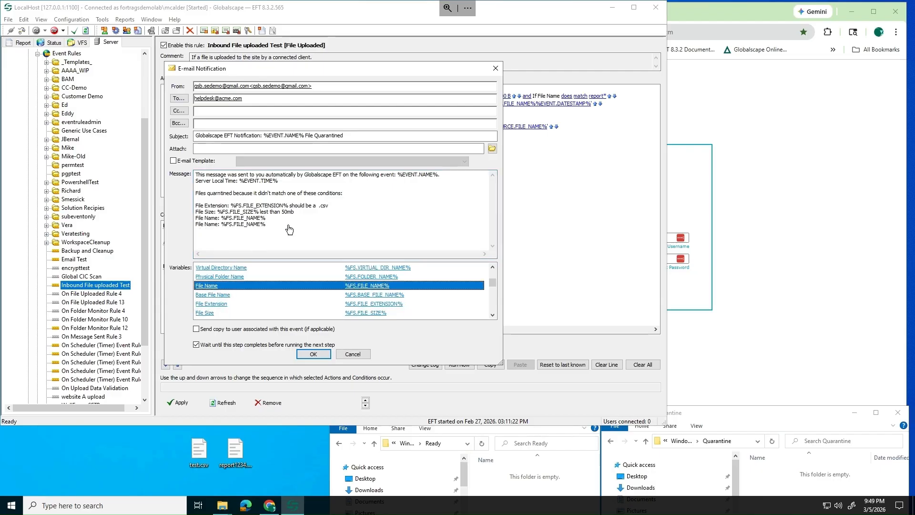
left_click_drag(270, 224, 138, 236)
key("BackSpace")
key("BackSpace")
key("BackSpace")
key("BackSpace")
key("BackSpace")
key("BackSpace")
key("BackSpace")
key("BackSpace")
key("BackSpace")
key("BackSpace")
key("BackSpace")
key("BackSpace")
key("BackSpace")
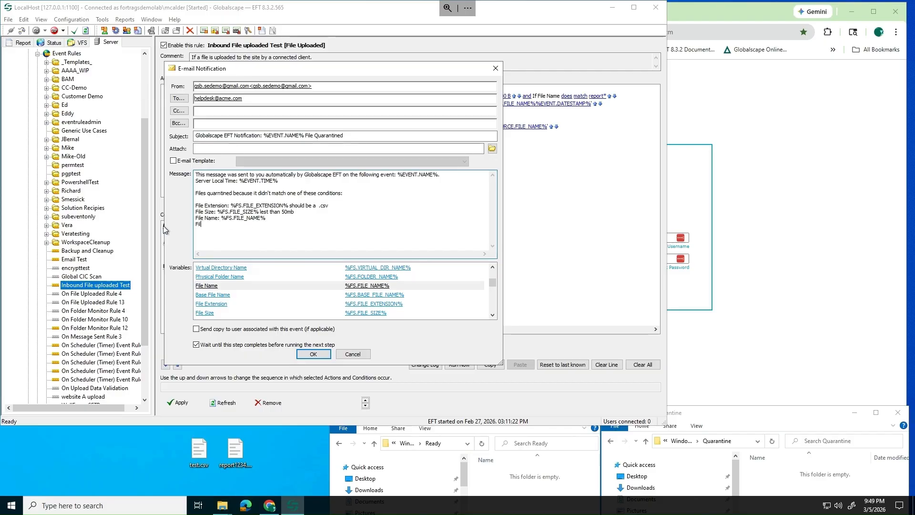
key("BackSpace")
type("begins with report")
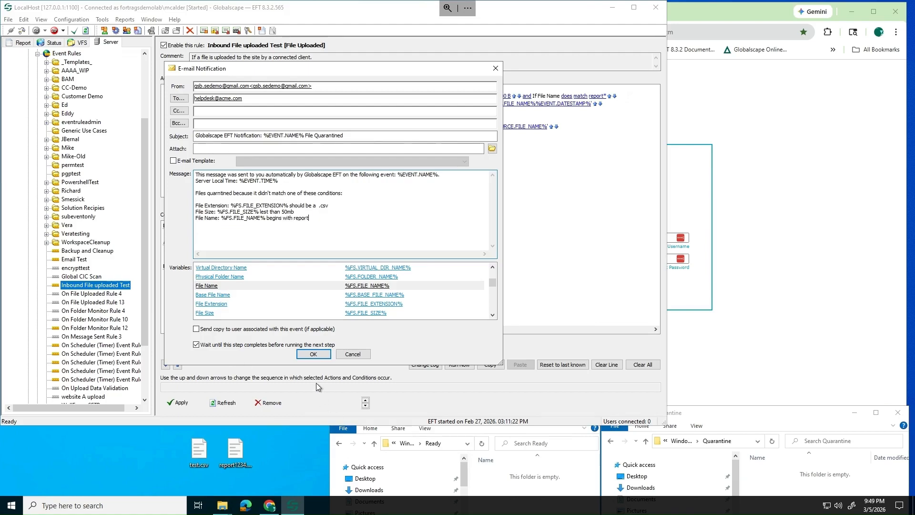
left_click(313, 354)
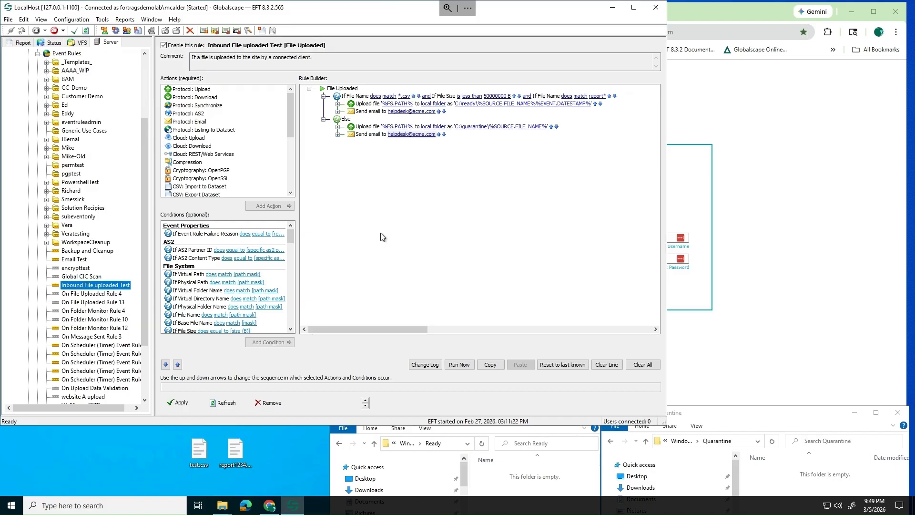
Expand the ready-folder Upload action and select its 'if action FAILED then' branch
left_click(338, 104)
left_click(355, 112)
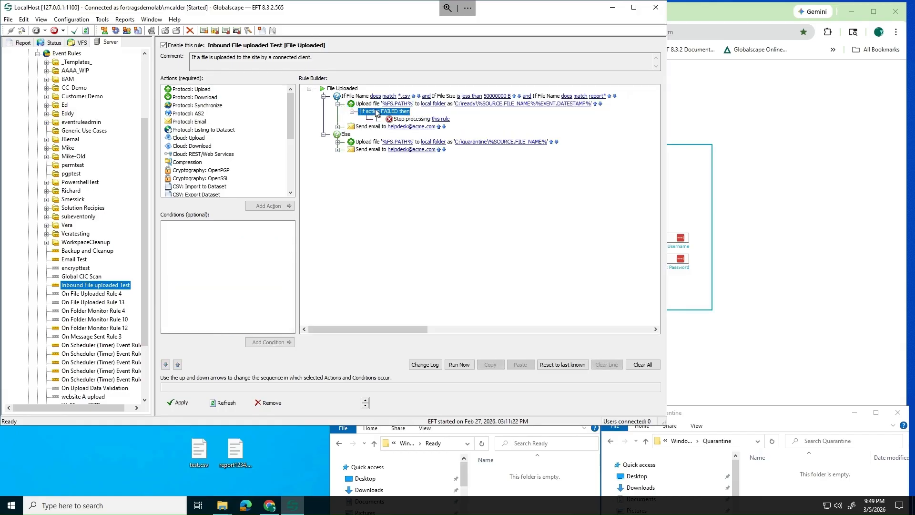
left_click(379, 113)
key("ctrl")
key("ctrl")
key("ctrl")
key("ctrl")
Add a Send email step under the FAILED branch to the help desk, with event and file name variables
double_click(198, 122)
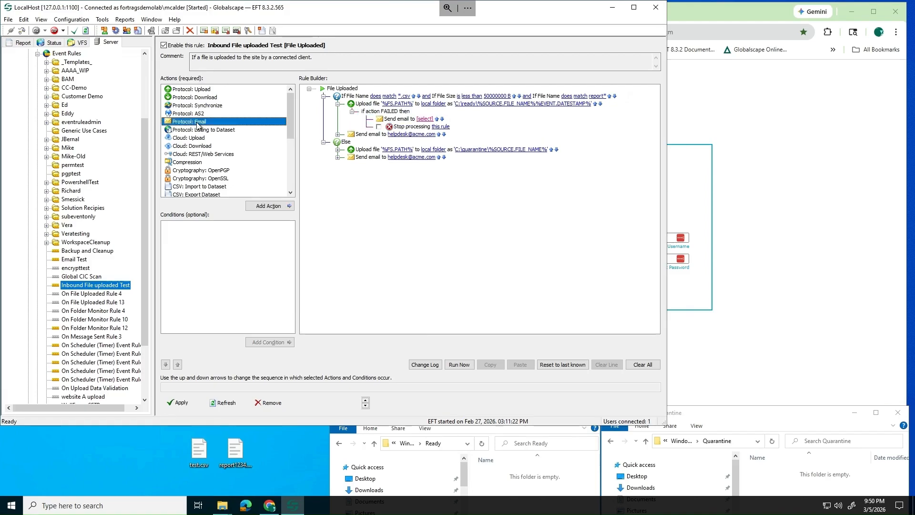
left_click(416, 119)
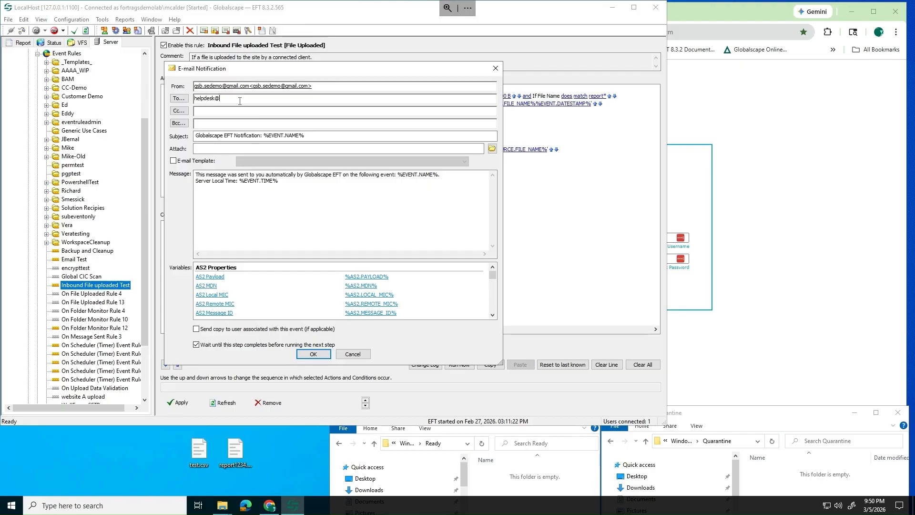
scroll(469, 287, "down", 6)
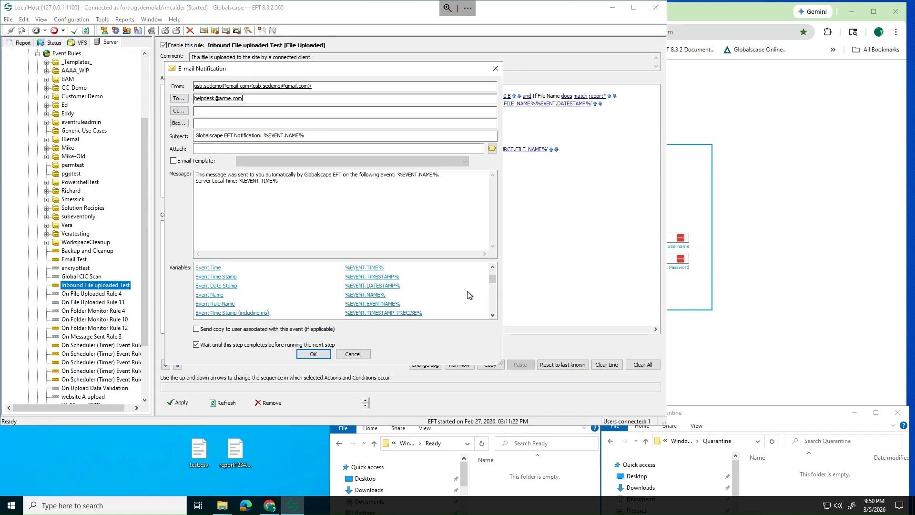
left_click(218, 270)
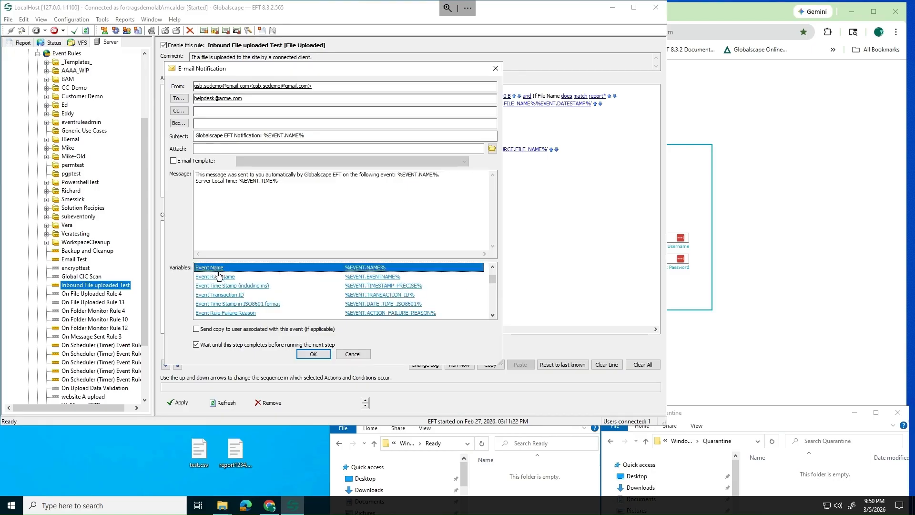
scroll(226, 291, "down", 5)
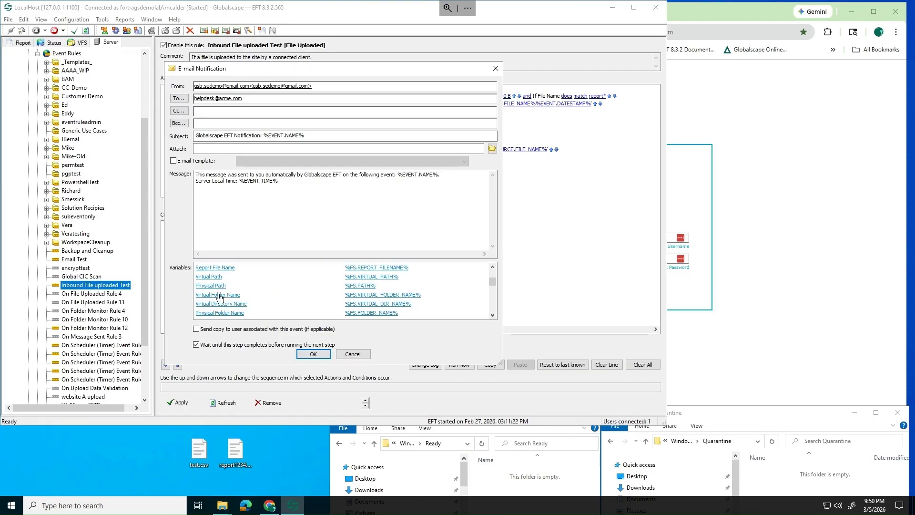
scroll(226, 292, "down", 2)
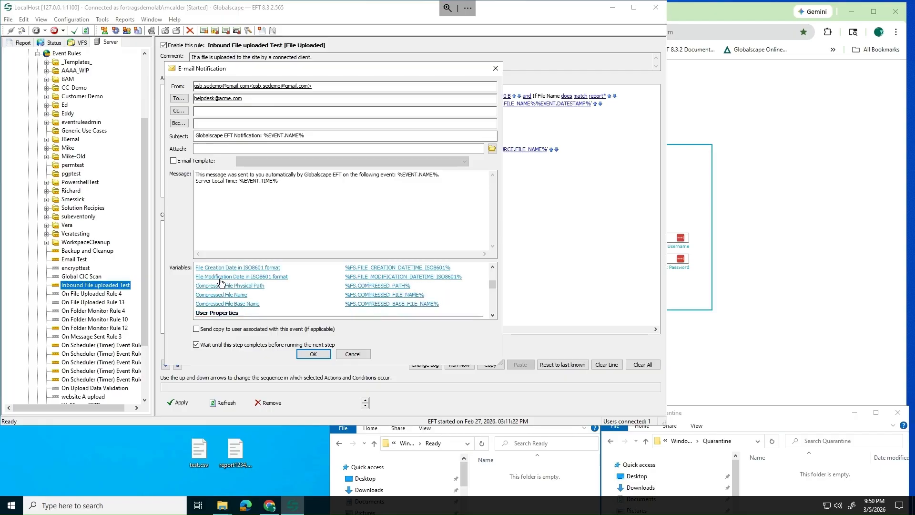
scroll(219, 283, "up", 2)
left_click(212, 268)
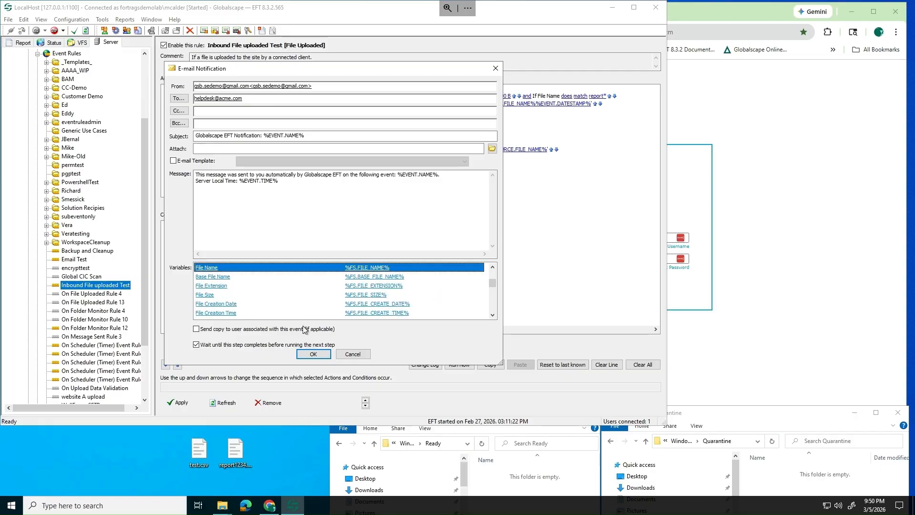
left_click(314, 354)
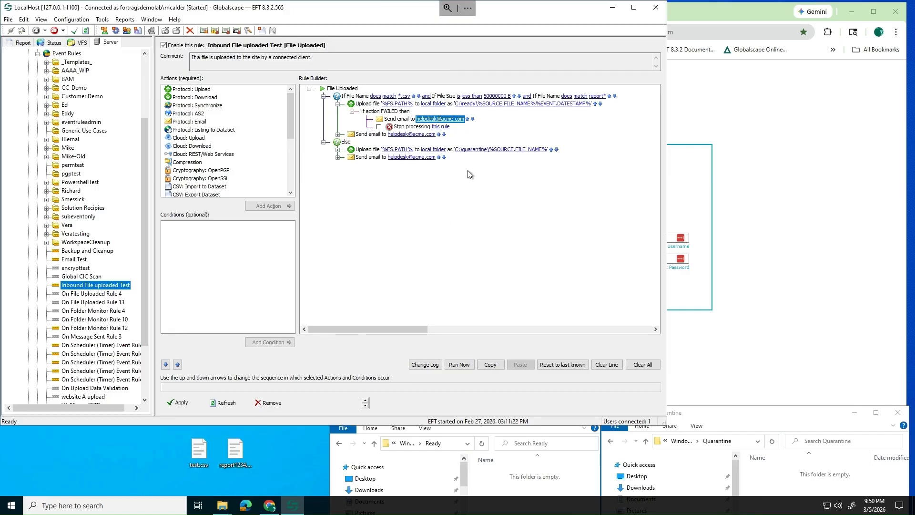
Enable 'Stop processing this rule' on the failure branch, apply the rule, and bring up the web client login
left_click(388, 134)
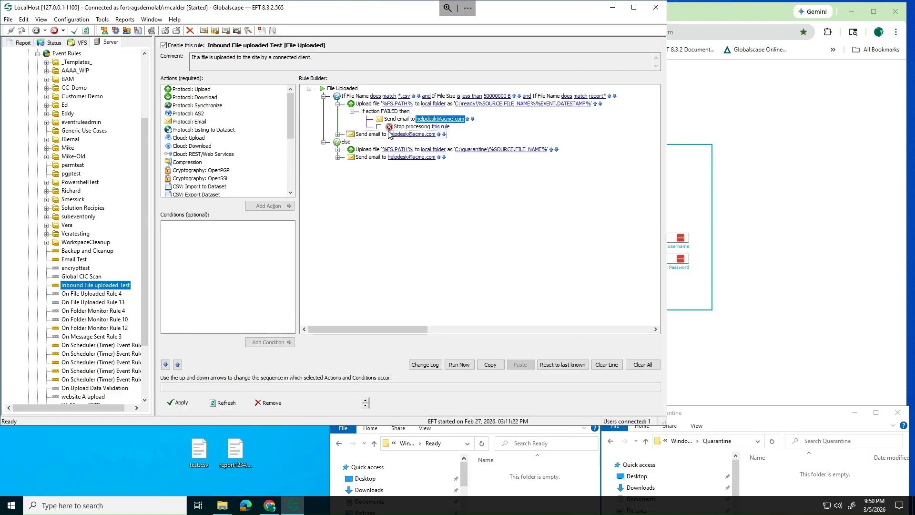
left_click(384, 127)
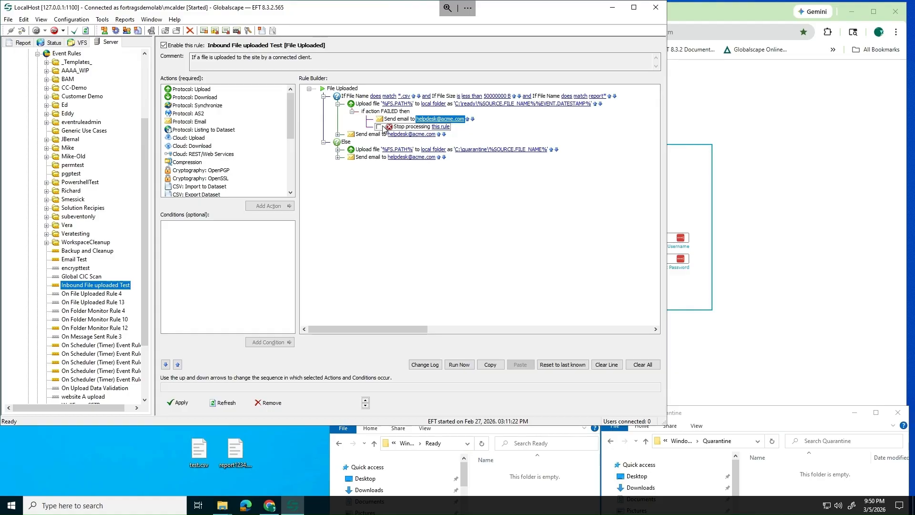
left_click(383, 129)
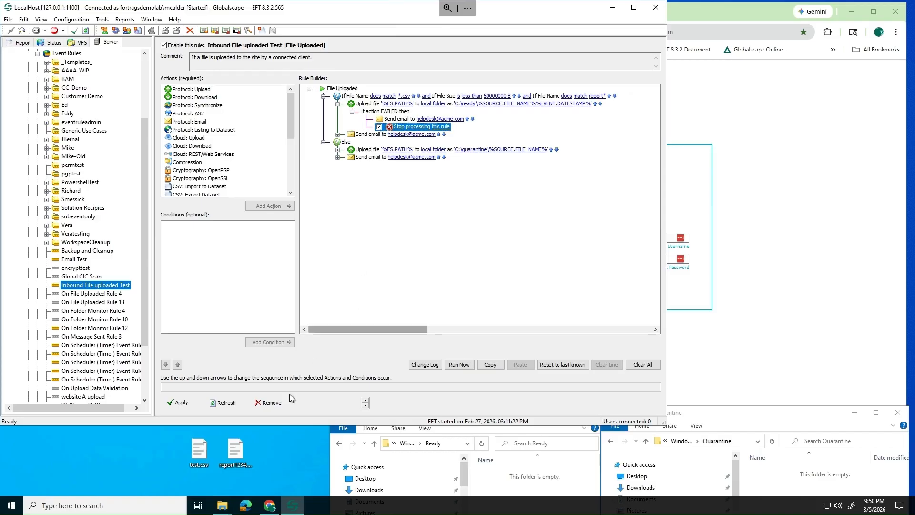
left_click(181, 403)
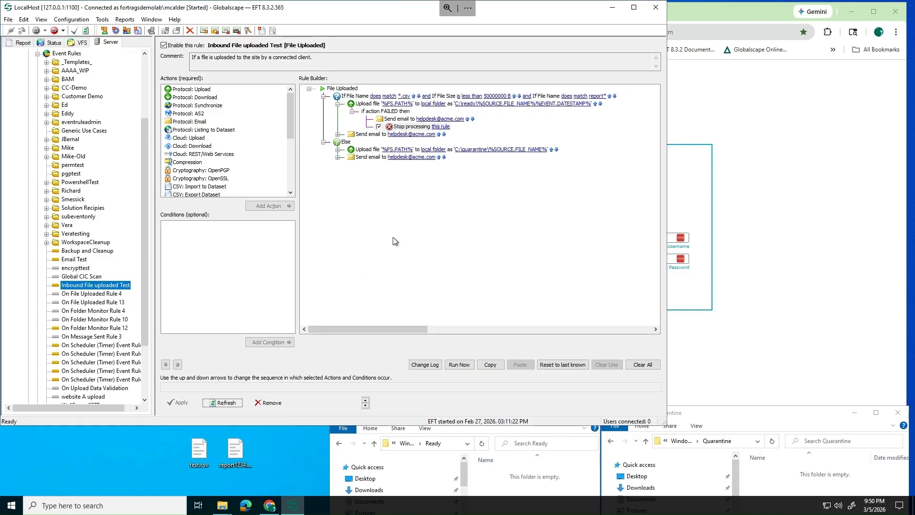
left_click(799, 353)
Log in to the Web Transfer Client and upload report1234.csv to My Files
left_click(625, 298)
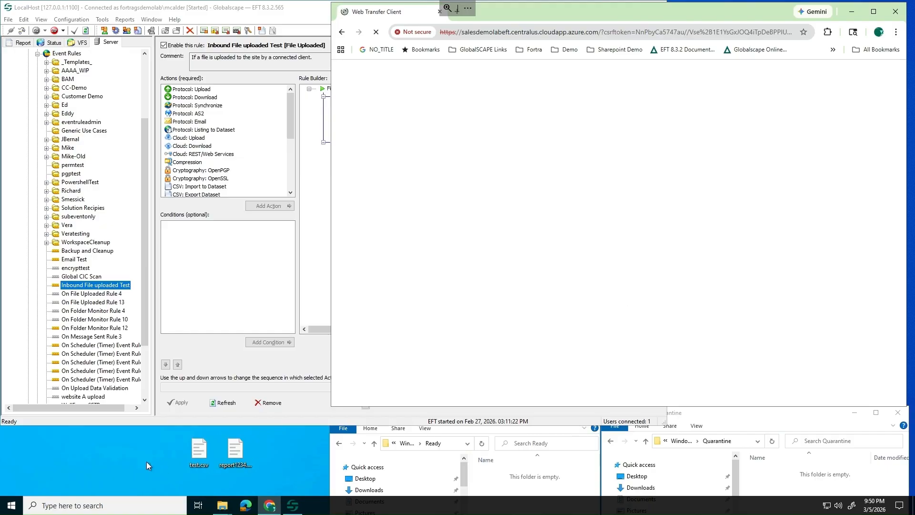
left_click_drag(164, 432, 293, 486)
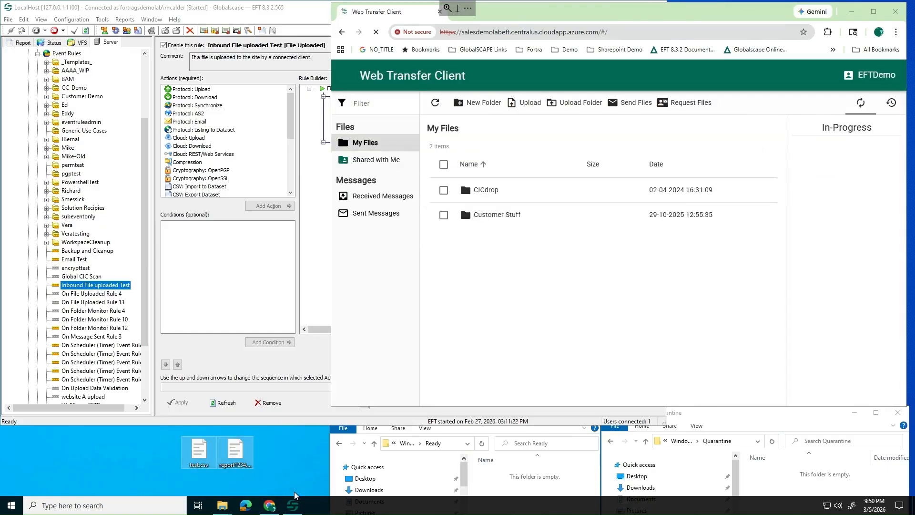
left_click(163, 467)
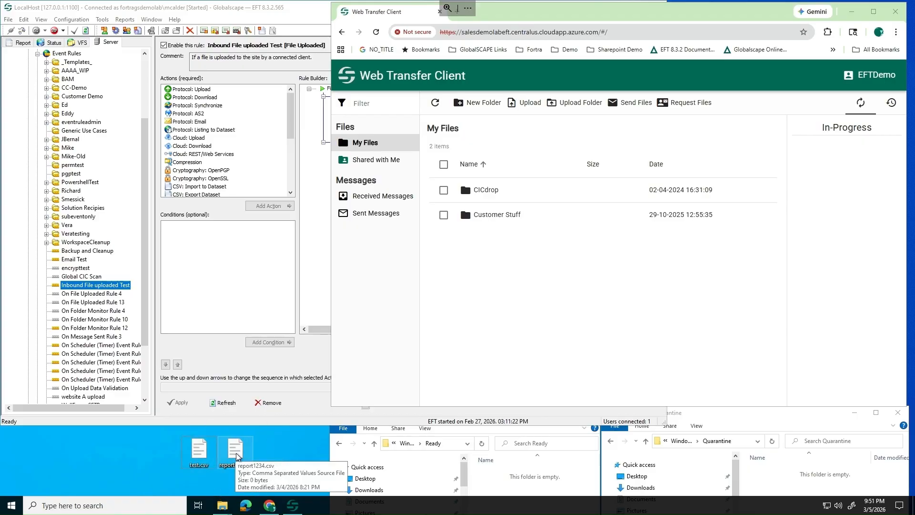
left_click_drag(237, 456, 518, 299)
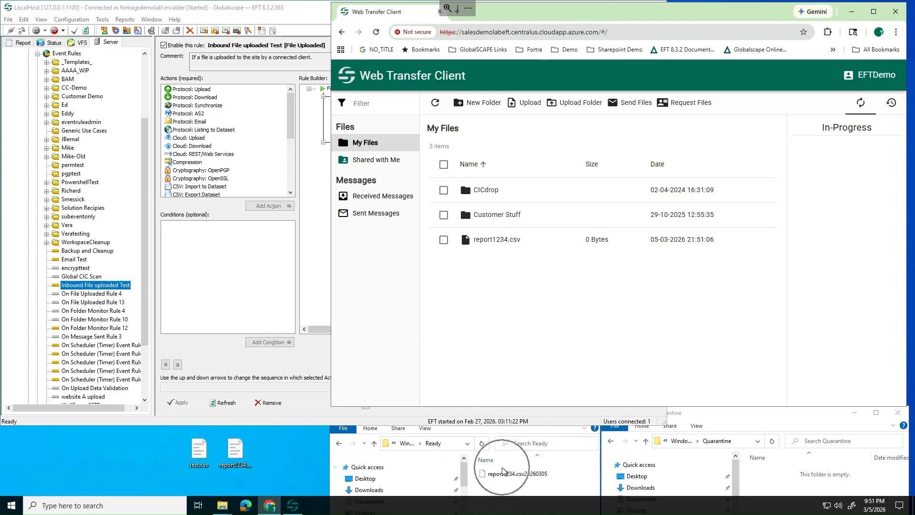
Upload test.csv from the desktop to My Files
left_click(198, 452)
left_click_drag(310, 435, 520, 333)
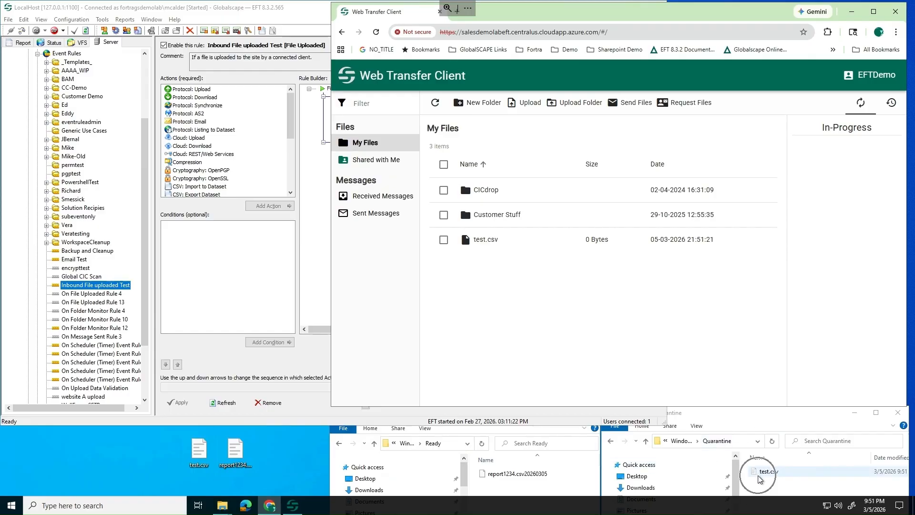
key("ctrl")
key("ctrl")
key("ctrl")
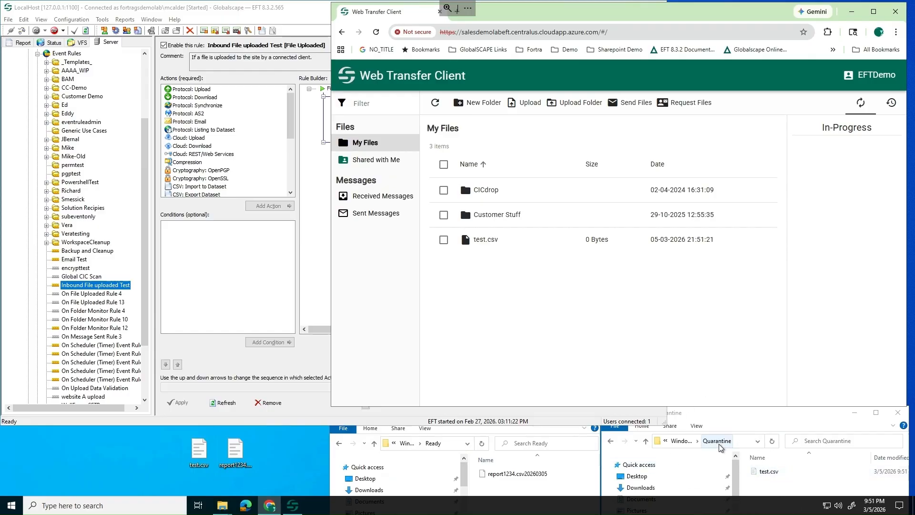
key("ctrl")
key("ctrl")
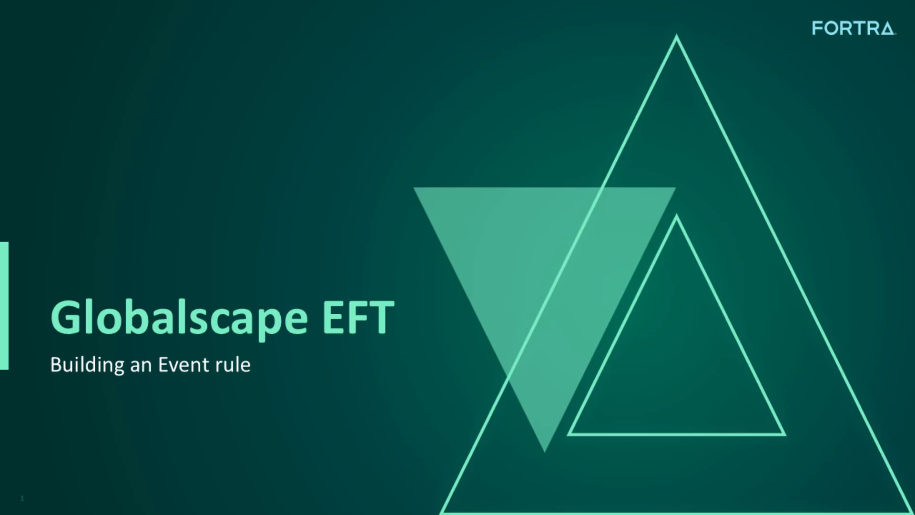
Advance three slides to reveal What Event Rules Are, How They Work and Build a Complete Workflow
key("Right")
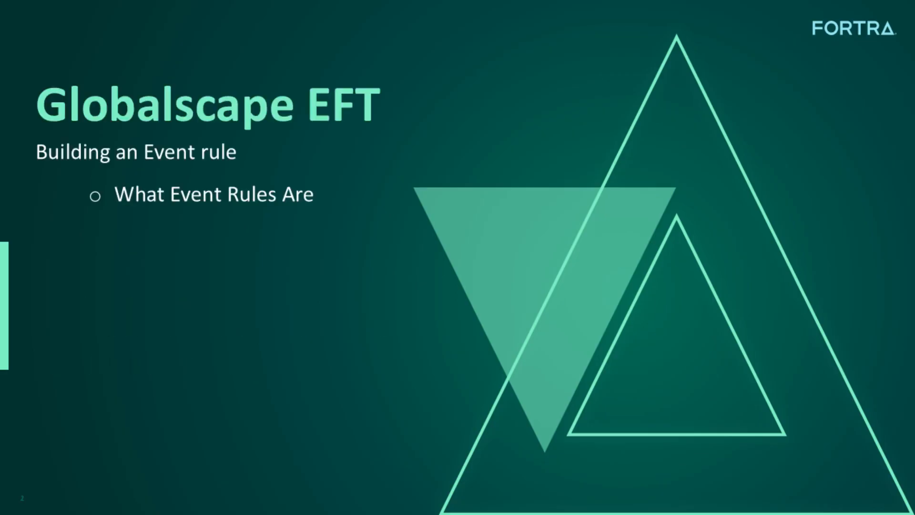
key("Right")
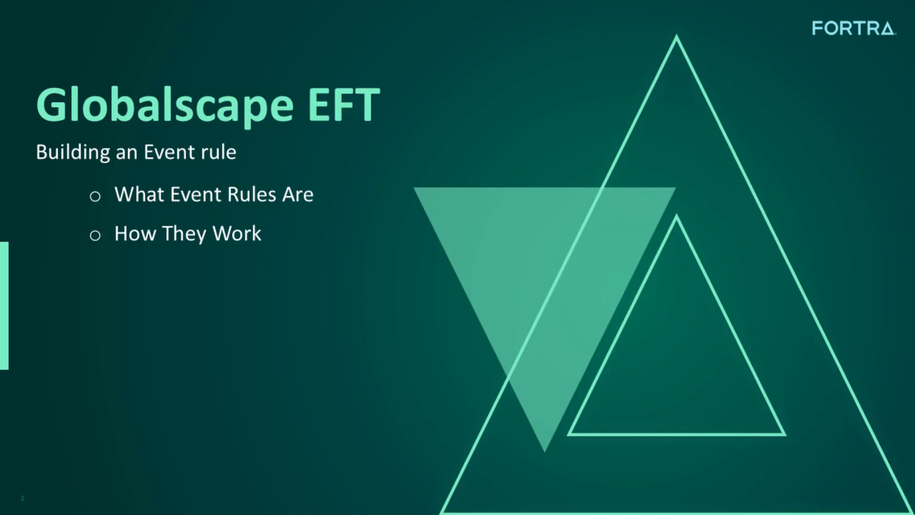
key("Right")
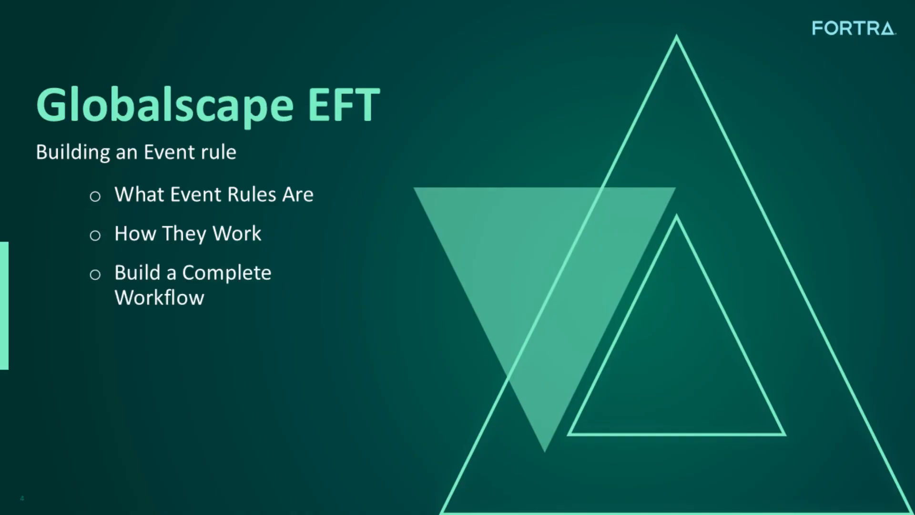